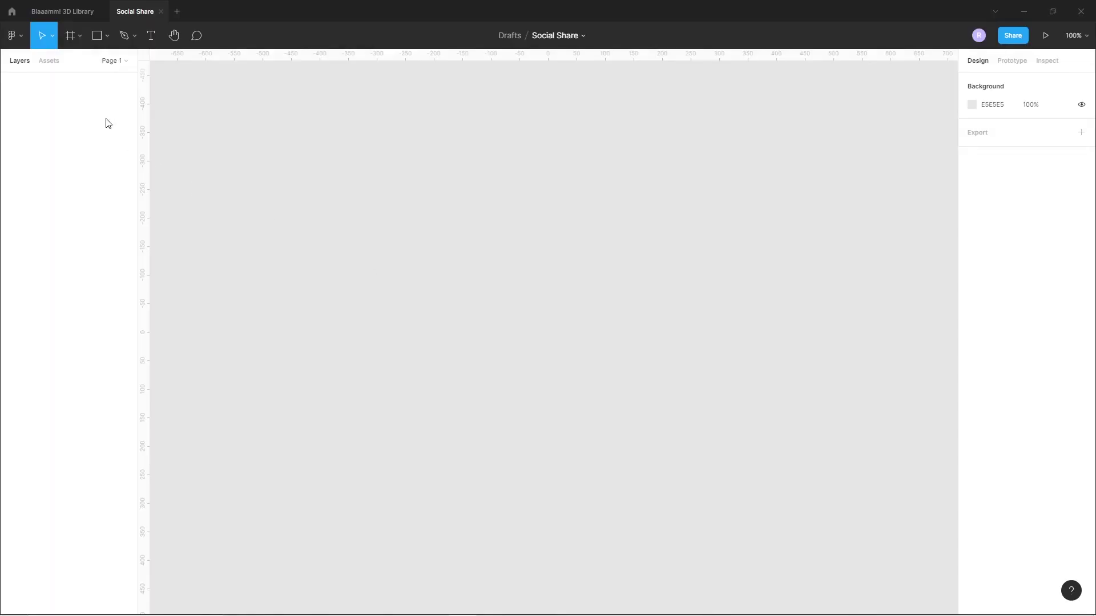
# Open the blank Social Share draft file in Figma.
pyautogui.click(75, 37)
# Add a 1152×700 MacBook frame with a pale lavender F4F5FC fill.
pyautogui.click(73, 66)
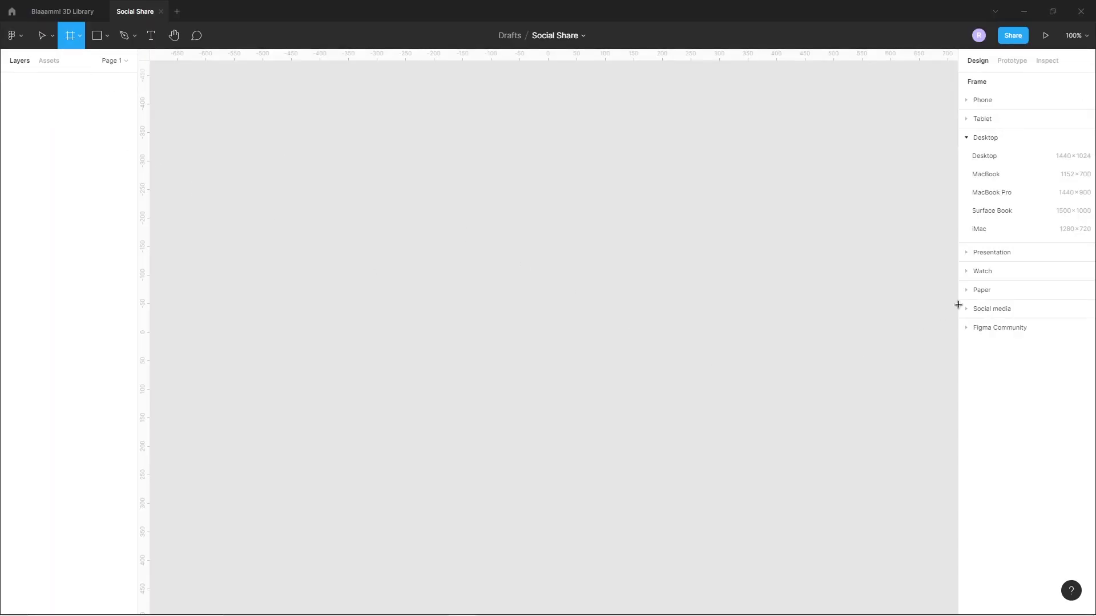
pyautogui.click(985, 176)
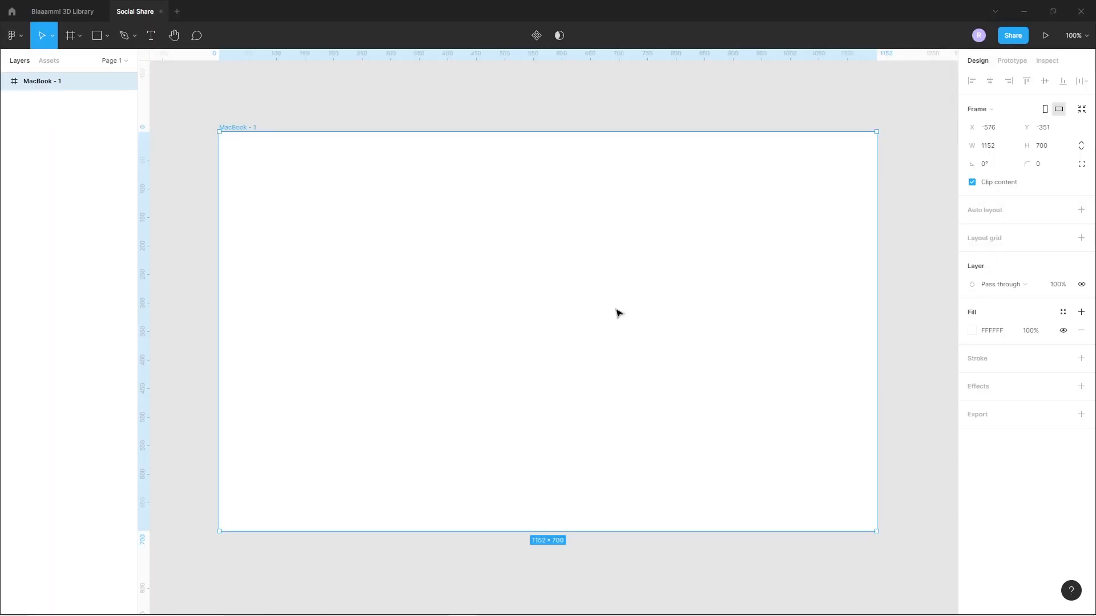
pyautogui.click(972, 332)
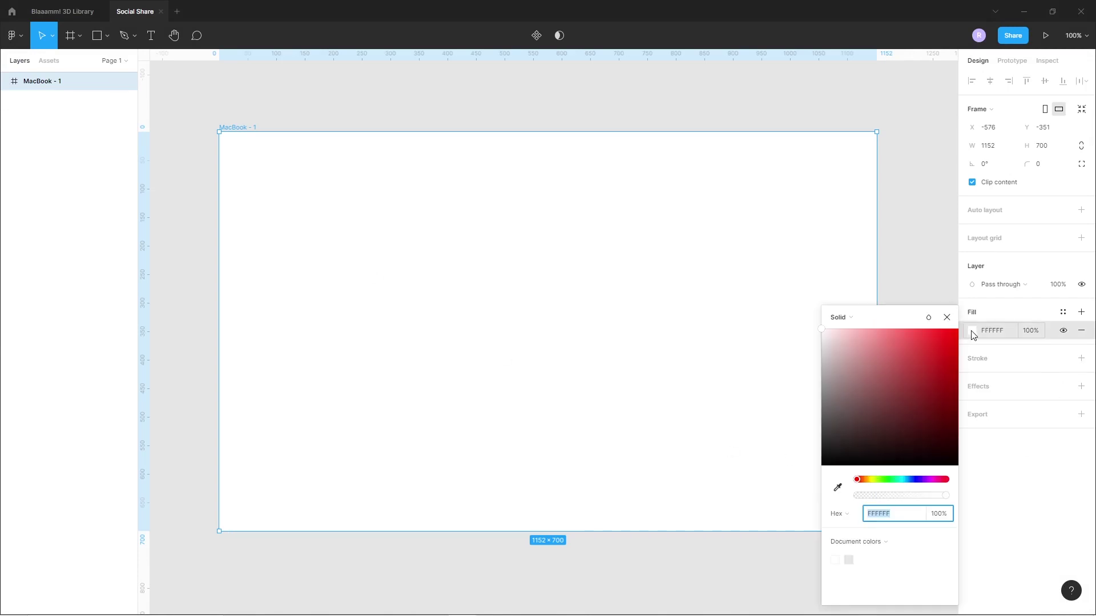
pyautogui.click(915, 480)
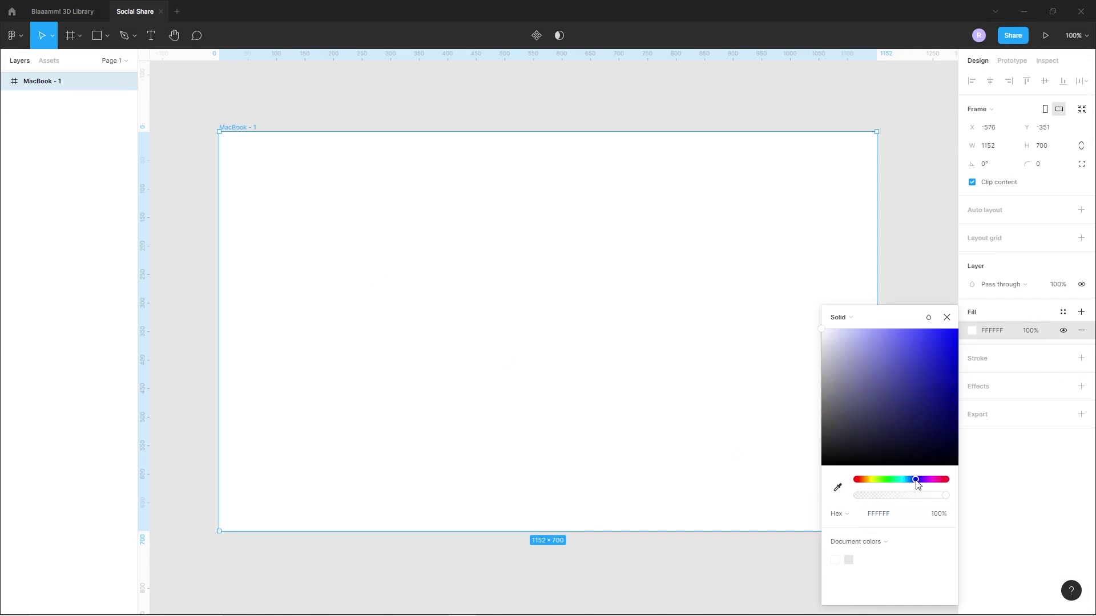
pyautogui.click(826, 333)
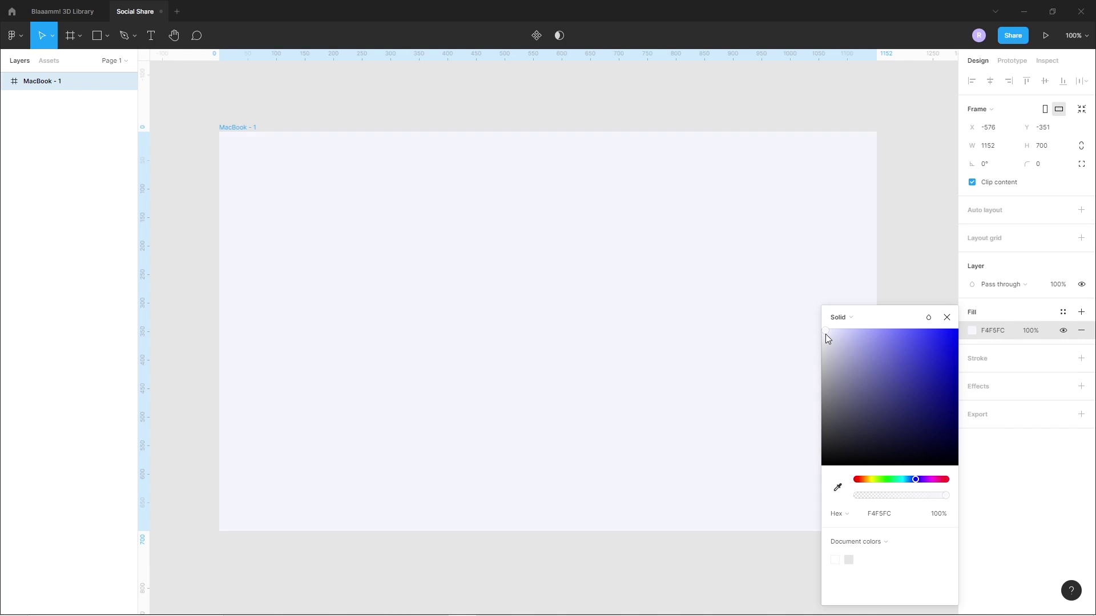
pyautogui.click(490, 555)
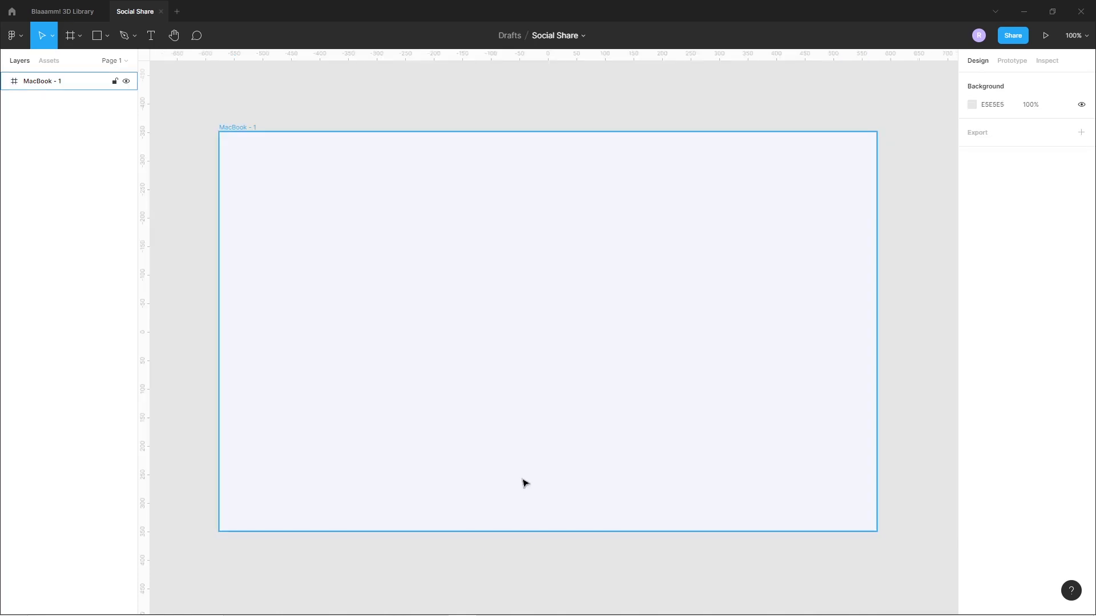
# Draw a grey rectangle in the frame and size it to 455×405.
pyautogui.click(96, 35)
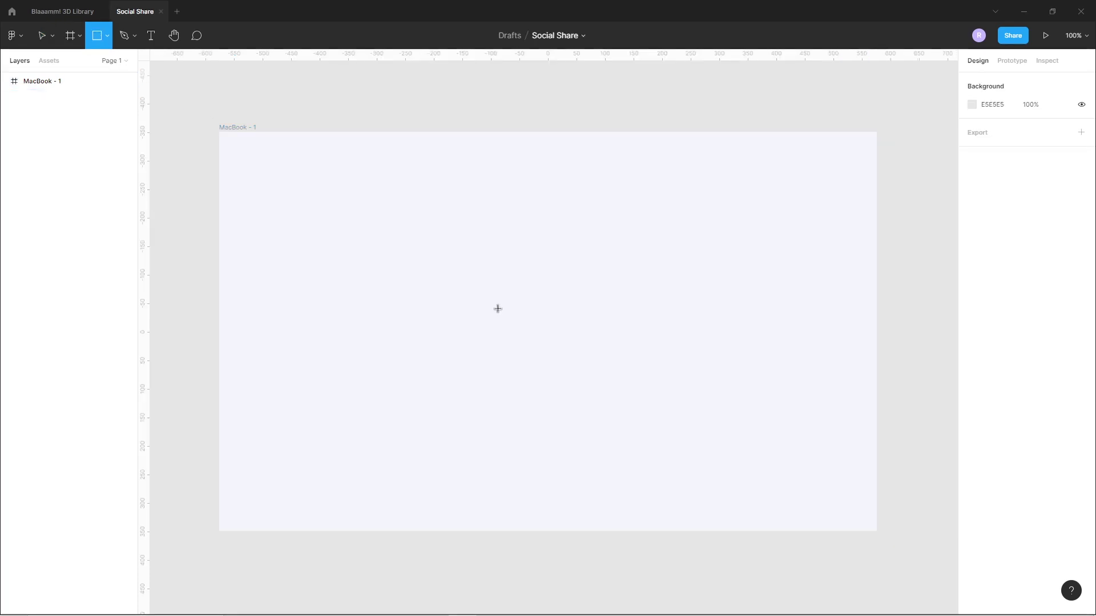
pyautogui.moveTo(468, 246); pyautogui.dragTo(665, 404)
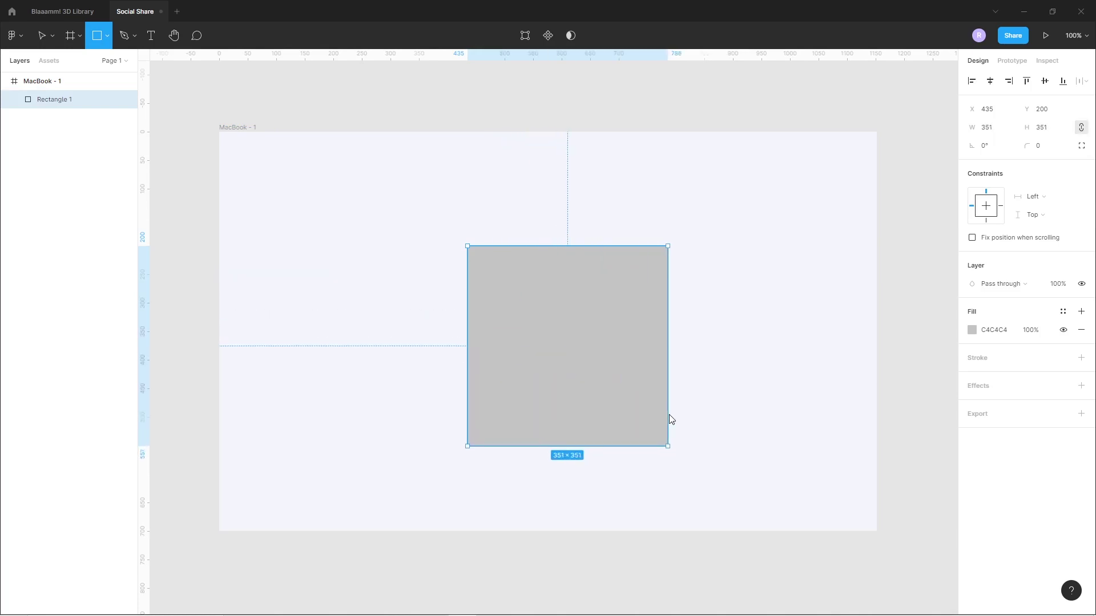
pyautogui.moveTo(672, 413); pyautogui.dragTo(673, 412)
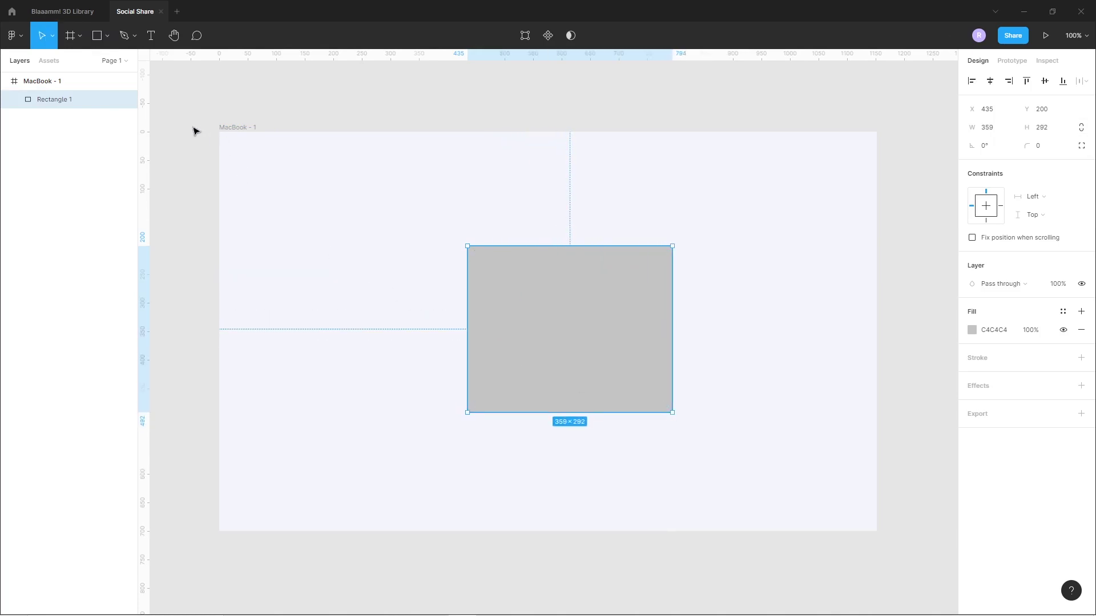
pyautogui.click(407, 259)
pyautogui.moveTo(595, 363); pyautogui.dragTo(574, 349)
pyautogui.click(986, 128)
pyautogui.write('55')
pyautogui.press('Return')
pyautogui.click(1047, 128)
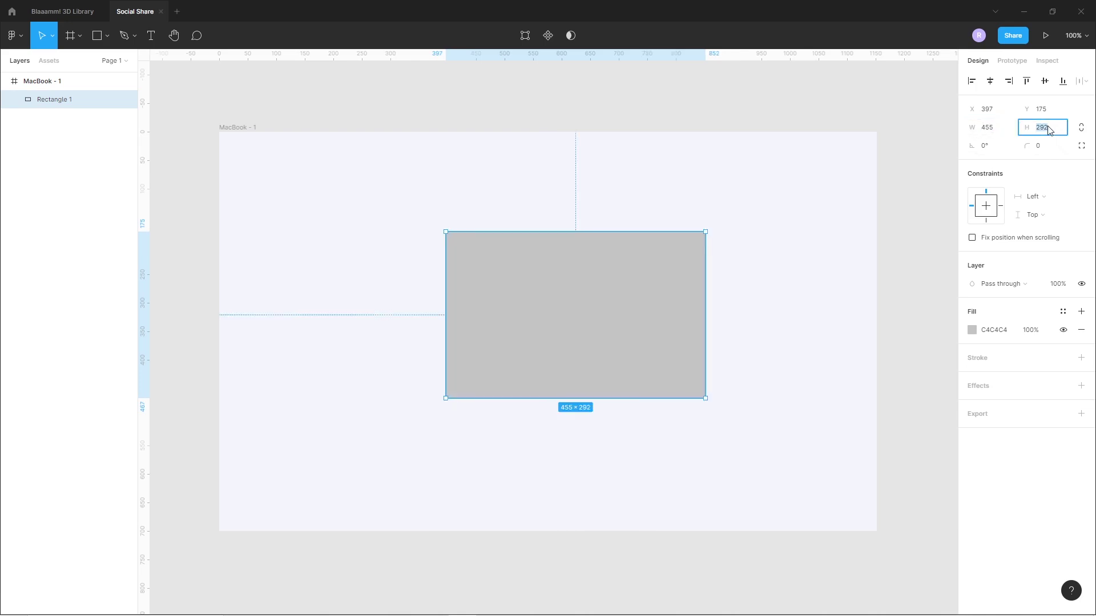
pyautogui.write('405')
pyautogui.press('Return')
# Centre the 455×405 rectangle horizontally and vertically within the frame.
pyautogui.moveTo(648, 345); pyautogui.dragTo(622, 321)
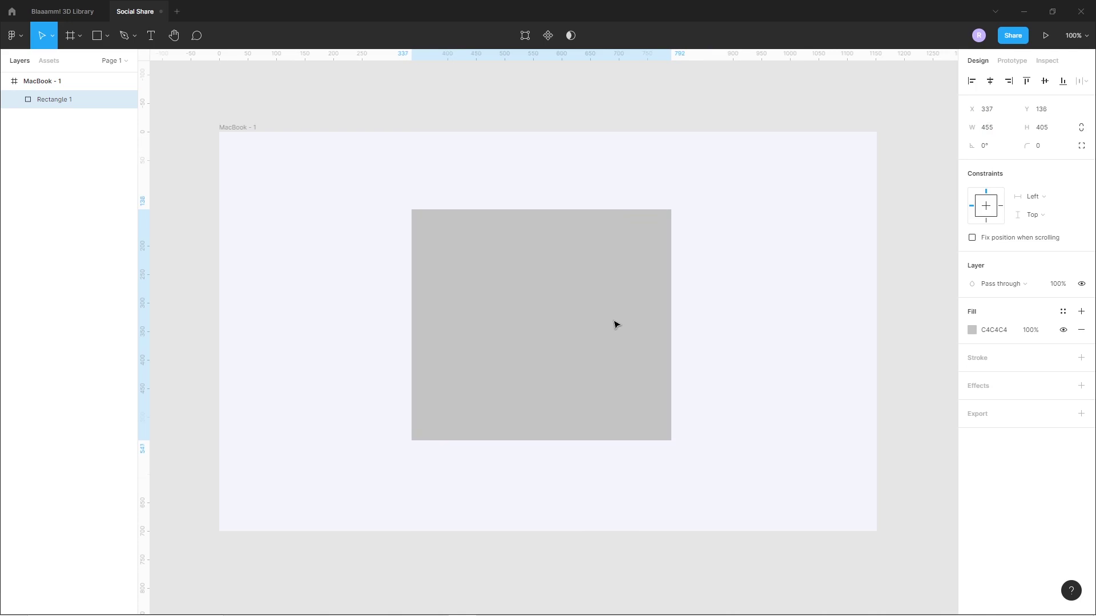
pyautogui.moveTo(622, 321); pyautogui.dragTo(620, 331)
pyautogui.click(990, 80)
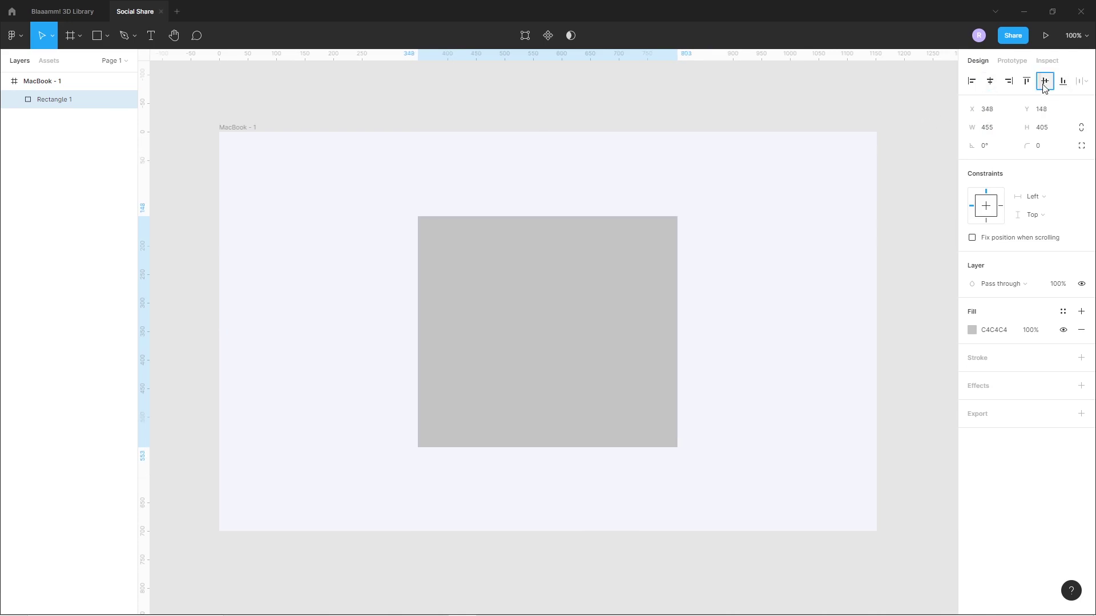
pyautogui.click(1044, 81)
pyautogui.click(553, 521)
pyautogui.hscroll(1, 580, 438)
pyautogui.scroll(1, 580, 438)
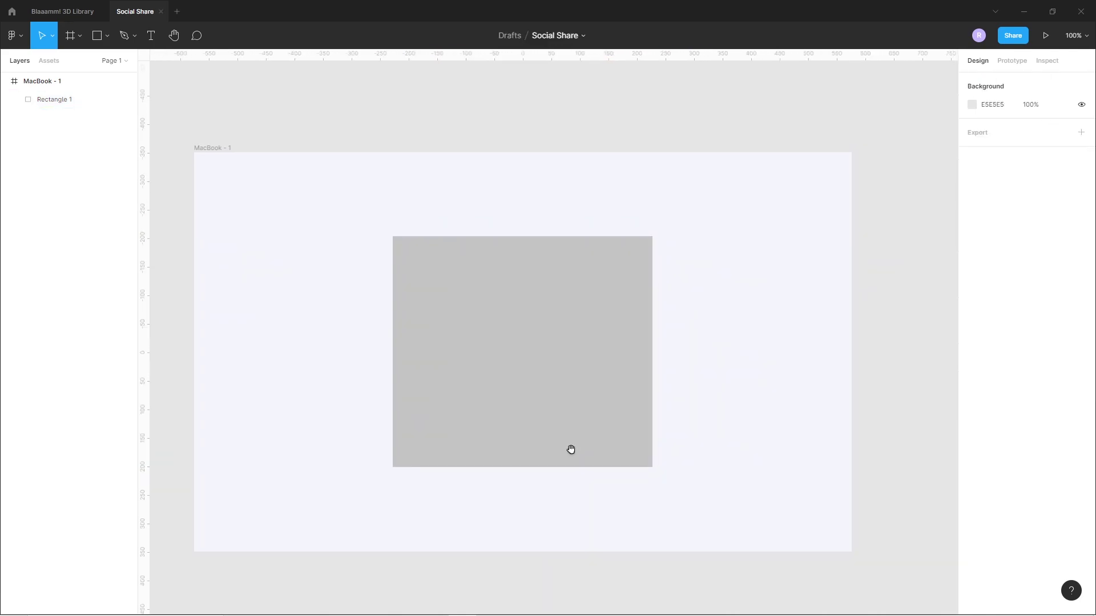
pyautogui.click(565, 404)
# Fill the rectangle purple 7F5BFE and round its corners to 20.
pyautogui.click(972, 330)
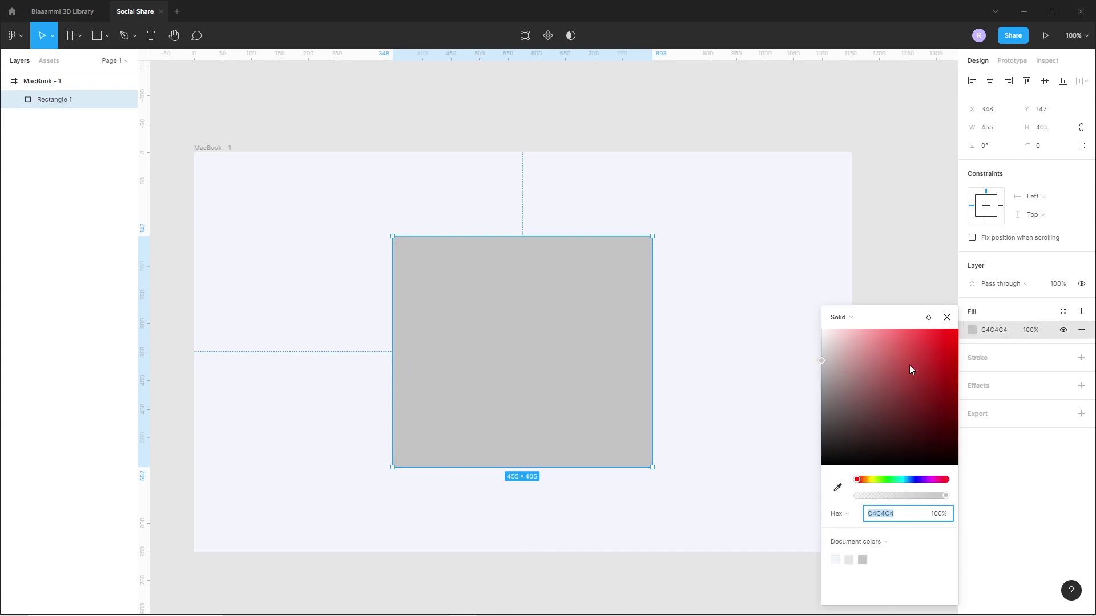
pyautogui.write('7F5BFE')
pyautogui.press('Return')
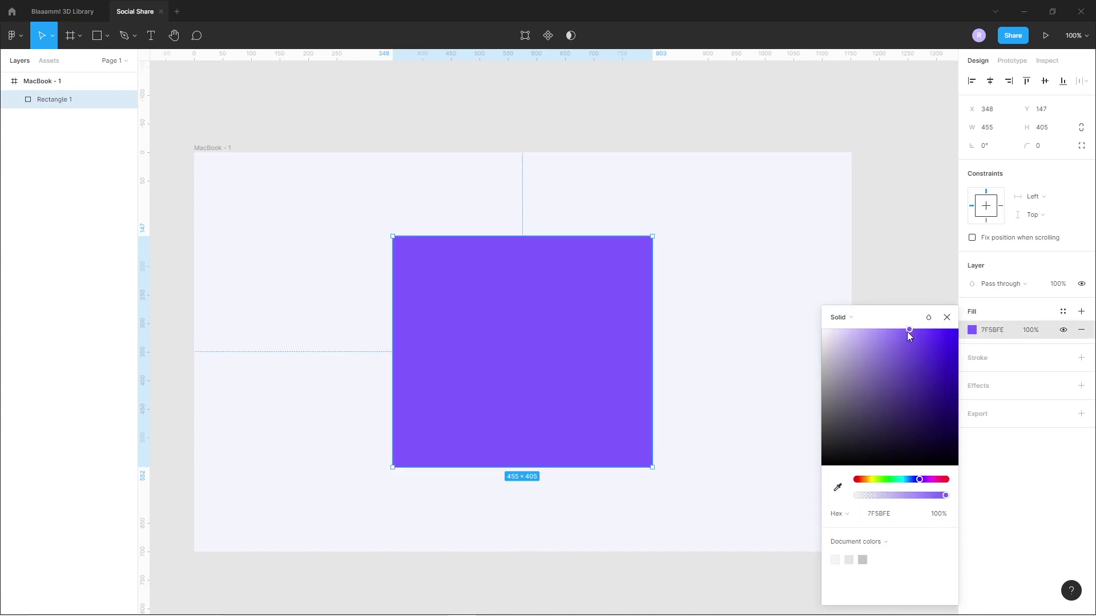
pyautogui.click(881, 515)
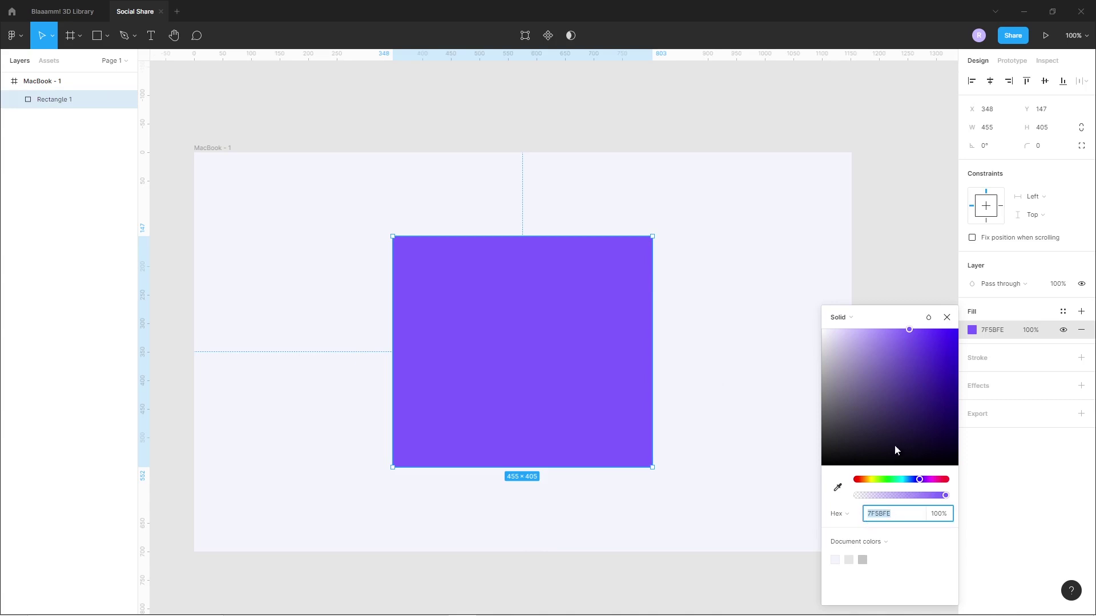
pyautogui.click(594, 452)
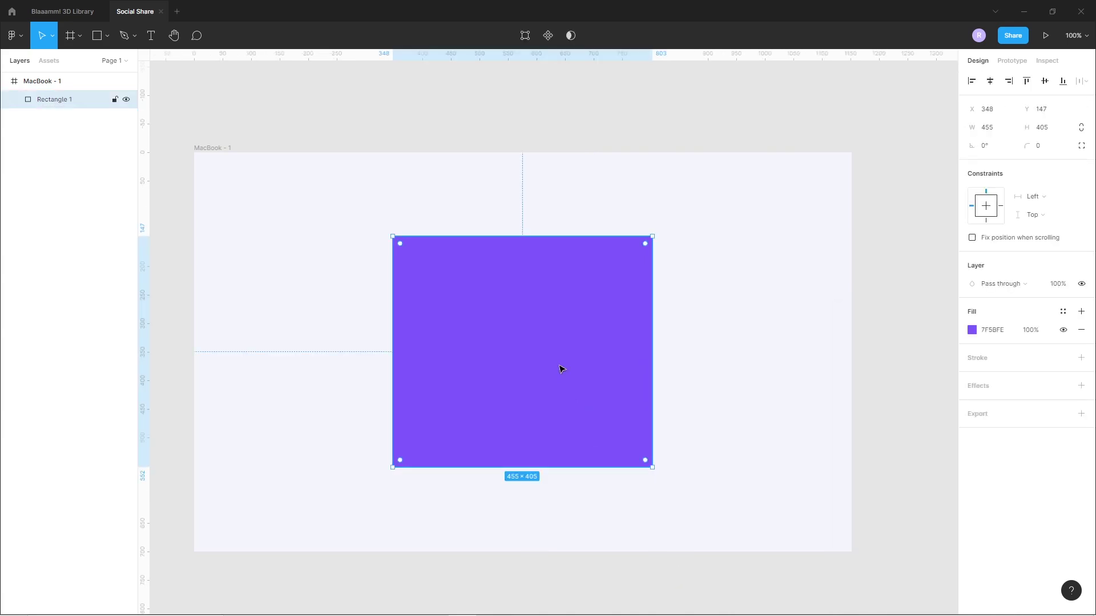
pyautogui.click(1040, 150)
pyautogui.write('0')
pyautogui.press('Return')
# Duplicate the purple rectangle and shrink the copy to a strip along the card bottom.
pyautogui.click(610, 581)
pyautogui.click(526, 361)
pyautogui.hotkey('ctrl', 'c')
pyautogui.hotkey('ctrl', 'v')
pyautogui.moveTo(522, 237); pyautogui.dragTo(525, 407)
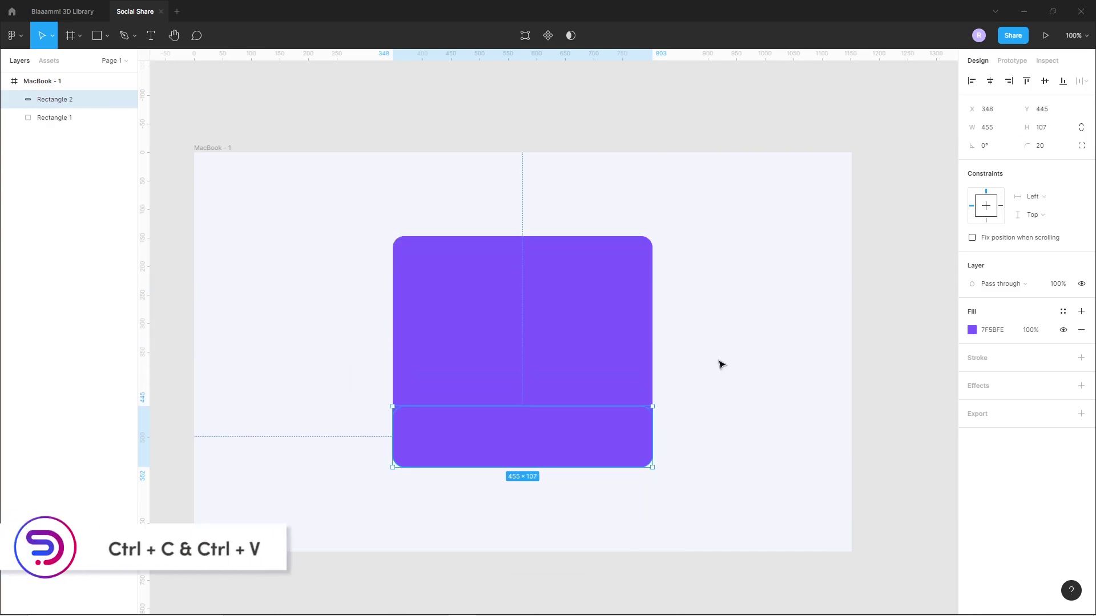
# Make the bottom strip white (FFFFFF), 150 tall, sitting at the card bottom.
pyautogui.click(972, 330)
pyautogui.write('ffffff')
pyautogui.press('Return')
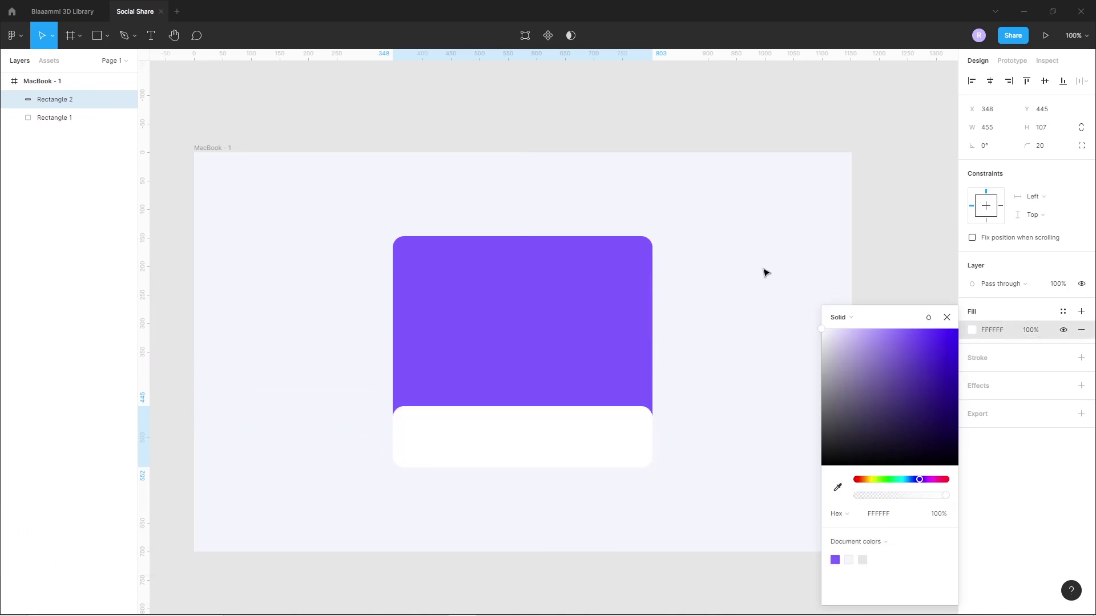
pyautogui.click(612, 561)
pyautogui.click(567, 455)
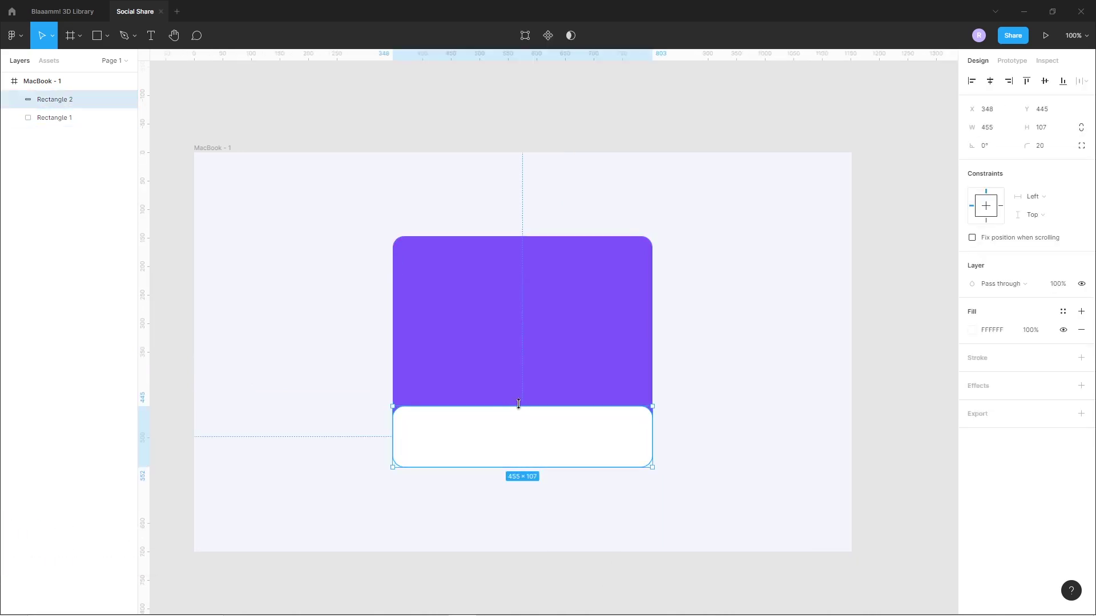
pyautogui.click(1046, 130)
pyautogui.write('0')
pyautogui.press('Return')
pyautogui.moveTo(581, 465); pyautogui.dragTo(582, 440)
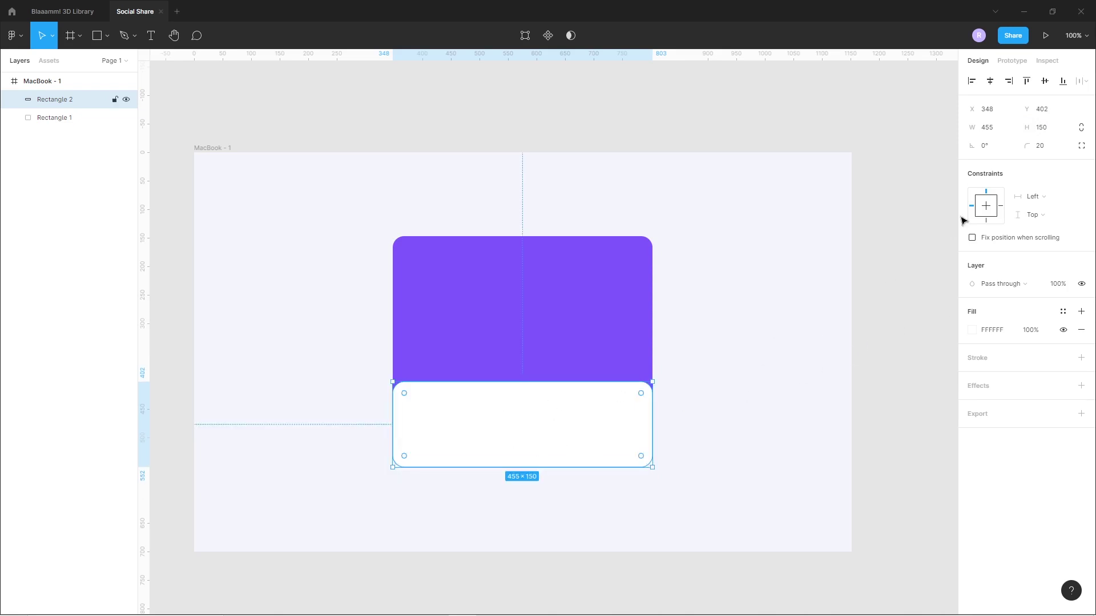
# Give the white panel an independent top-right corner radius of 50.
pyautogui.click(1081, 146)
pyautogui.click(1006, 166)
pyautogui.write('0')
pyautogui.press('Return')
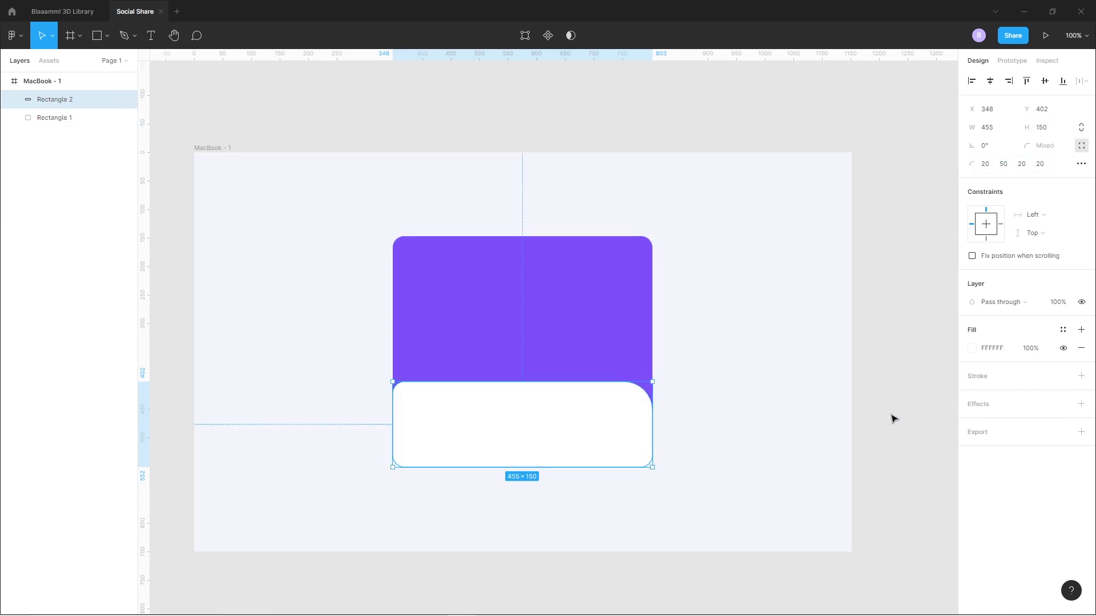
pyautogui.click(893, 420)
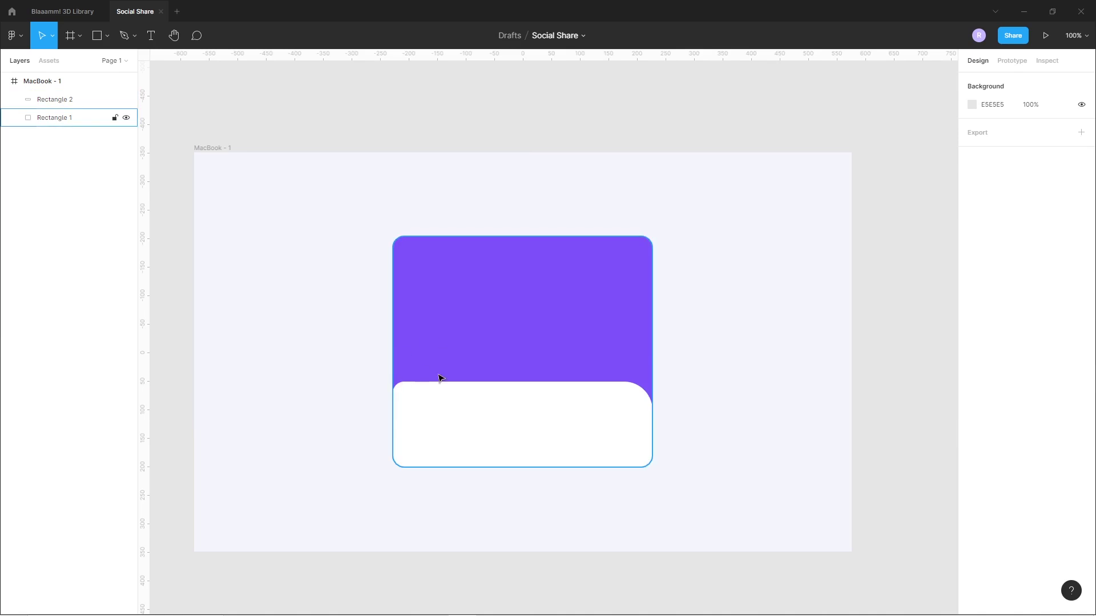
# Copy the Hand #03 thumbs-up from the 3D library and paste it into Social Share.
pyautogui.click(63, 11)
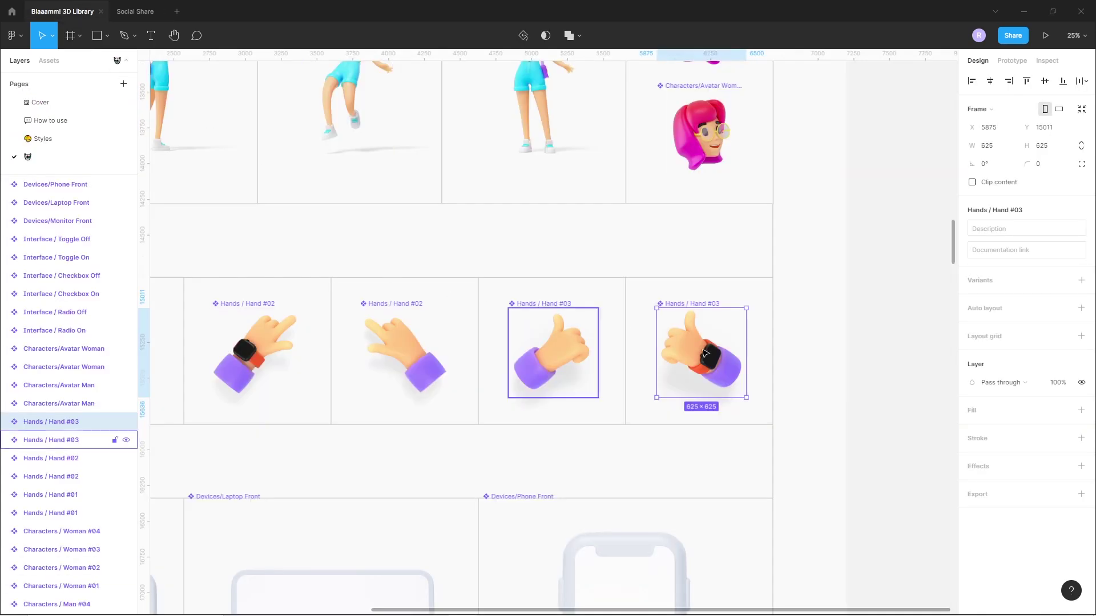
pyautogui.click(786, 384)
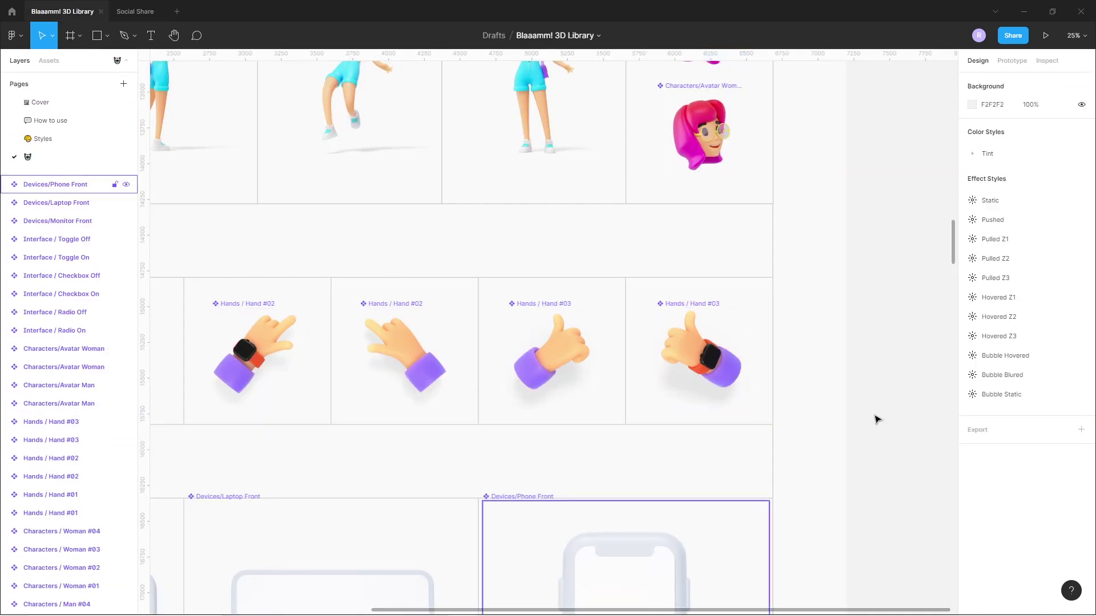
pyautogui.click(698, 358)
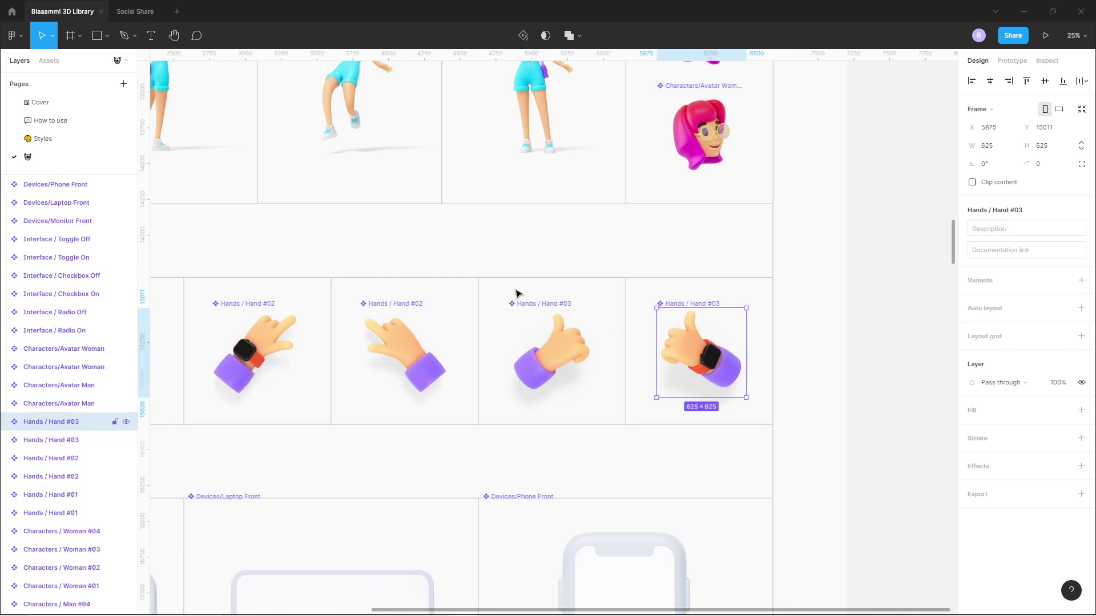
pyautogui.click(131, 12)
pyautogui.hotkey('ctrl', 'v')
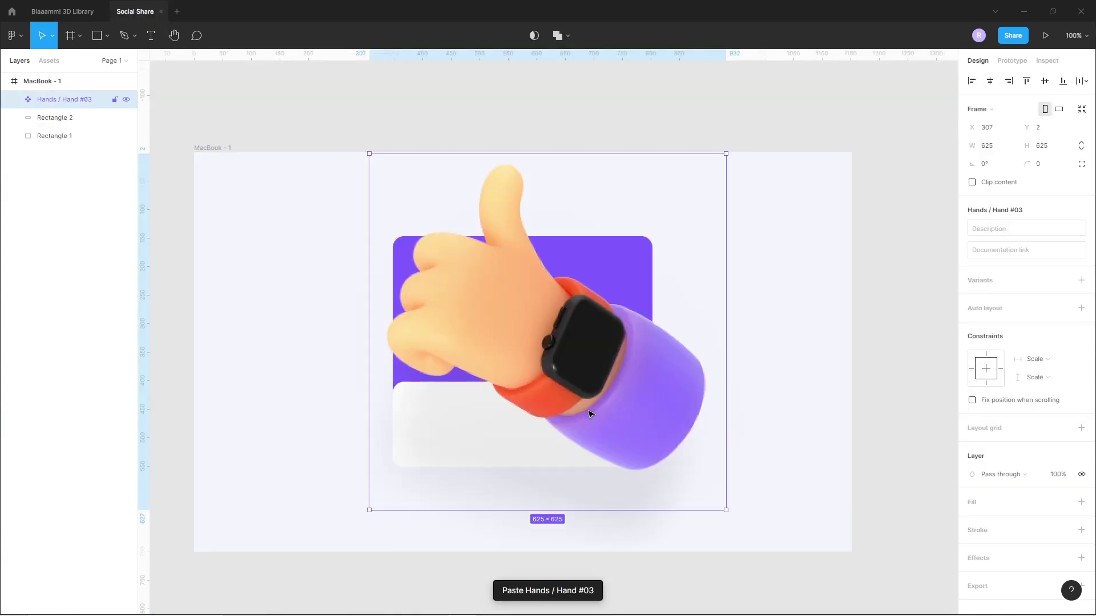
# Flip the hand to face right, scale it to 240×240, and overlap the card's left edge.
pyautogui.moveTo(726, 509); pyautogui.dragTo(484, 259)
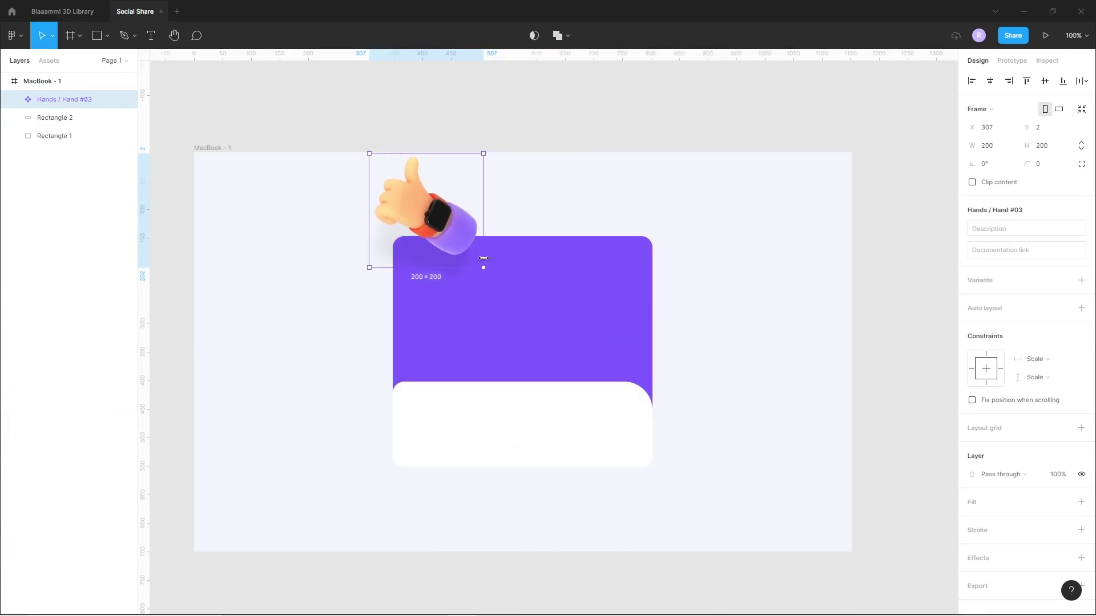
pyautogui.moveTo(446, 244); pyautogui.dragTo(355, 396)
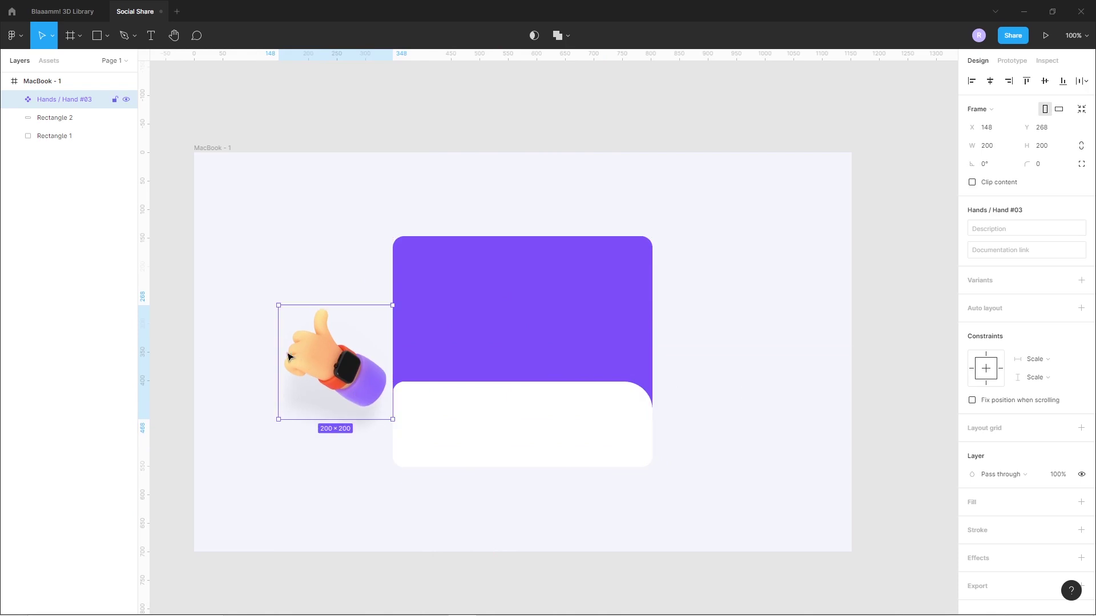
pyautogui.moveTo(277, 352)
pyautogui.mouseDown()
pyautogui.moveTo(461, 370)
pyautogui.moveTo(420, 369)
pyautogui.mouseUp()
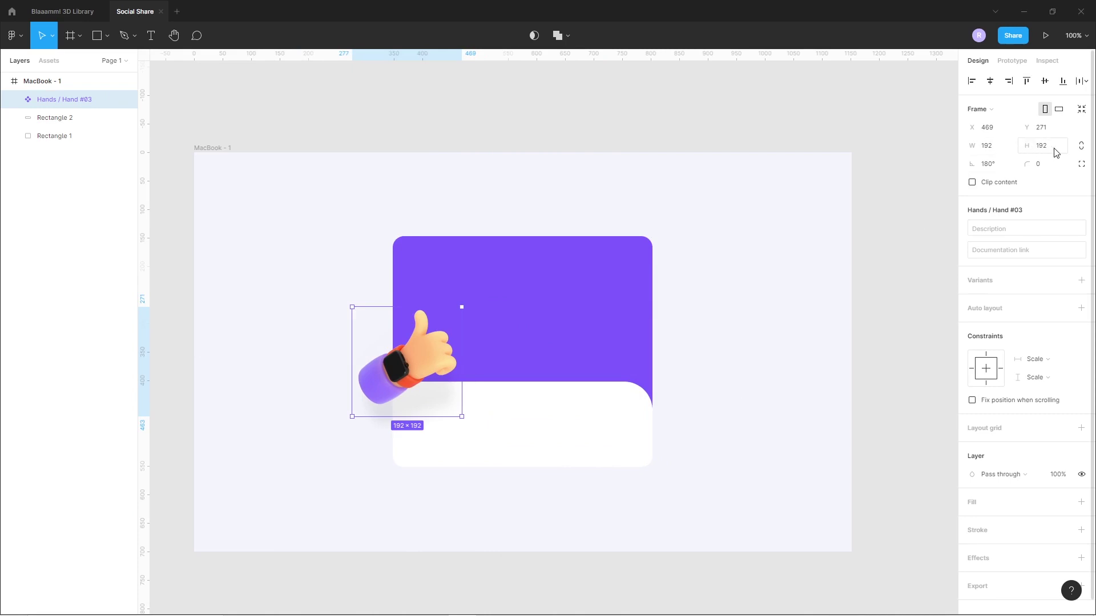
pyautogui.click(1084, 147)
pyautogui.click(1000, 152)
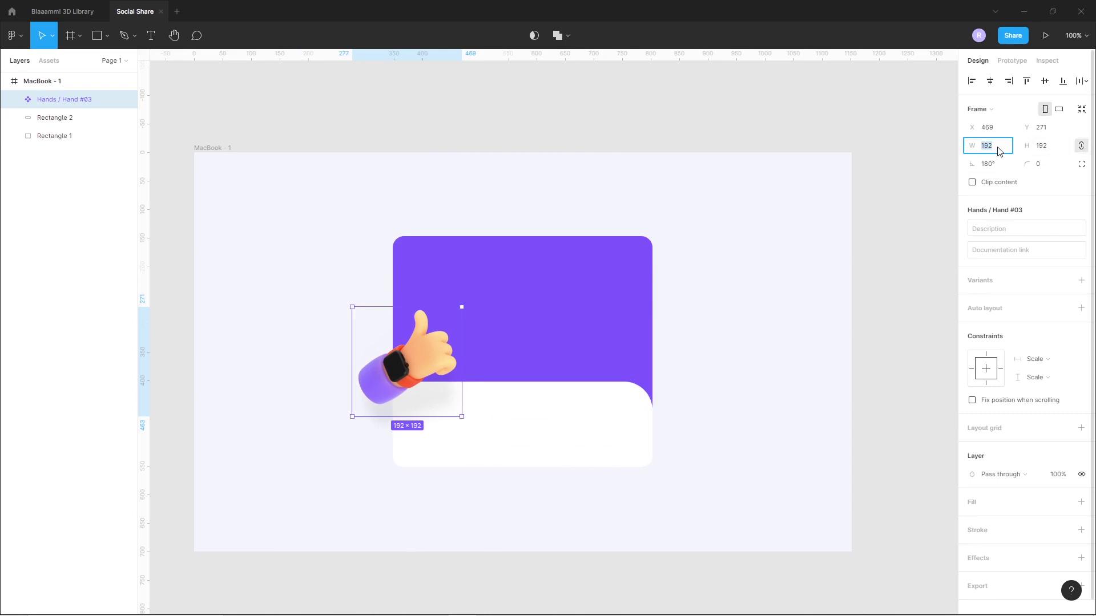
pyautogui.write('240')
pyautogui.press('Return')
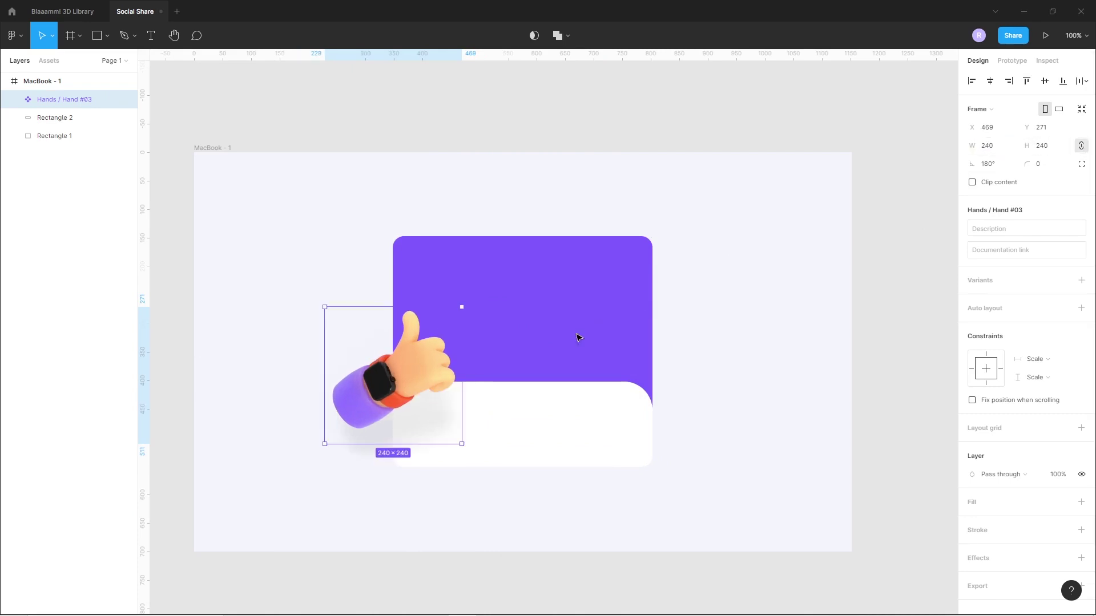
pyautogui.moveTo(403, 387); pyautogui.dragTo(432, 354)
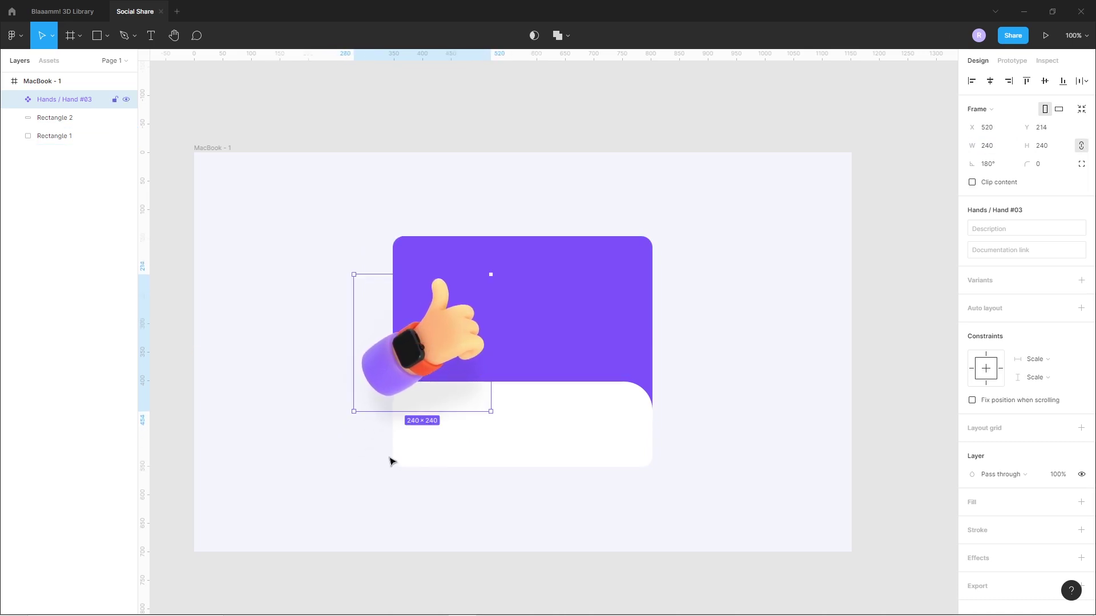
pyautogui.click(355, 573)
pyautogui.moveTo(575, 378); pyautogui.dragTo(569, 406)
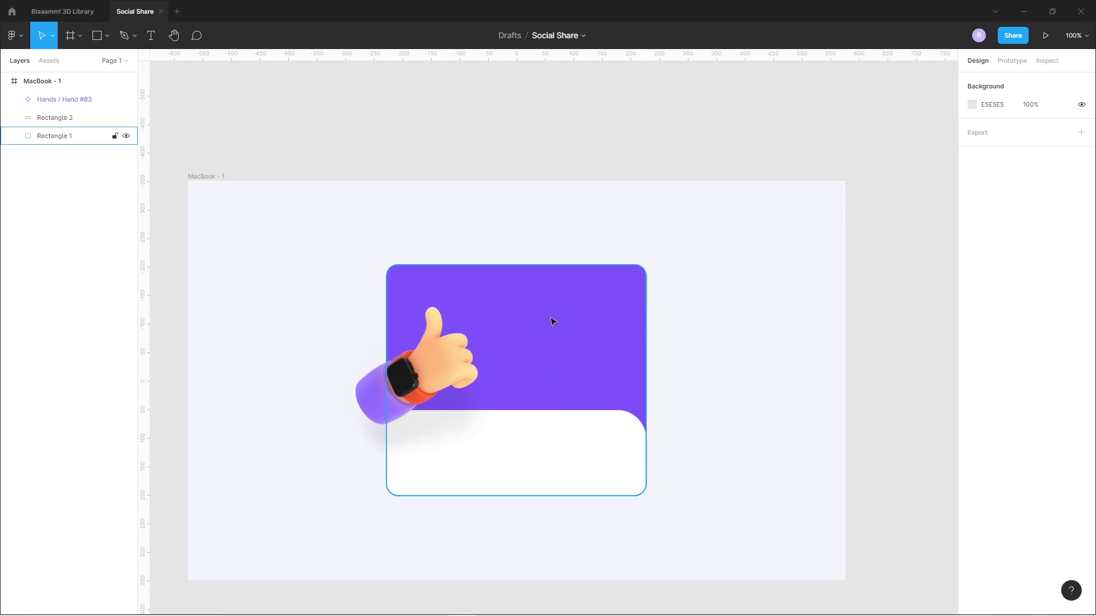
pyautogui.click(151, 35)
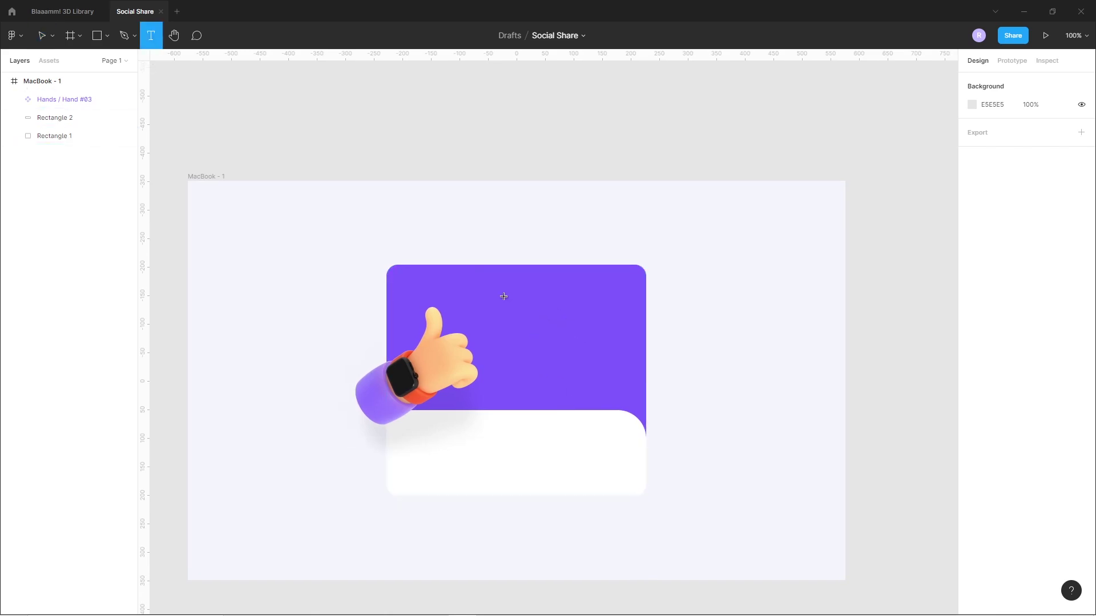
# Add white 'I Like It' text on the purple area and move its layer out of Shadow.
pyautogui.click(506, 291)
pyautogui.write('I Like It')
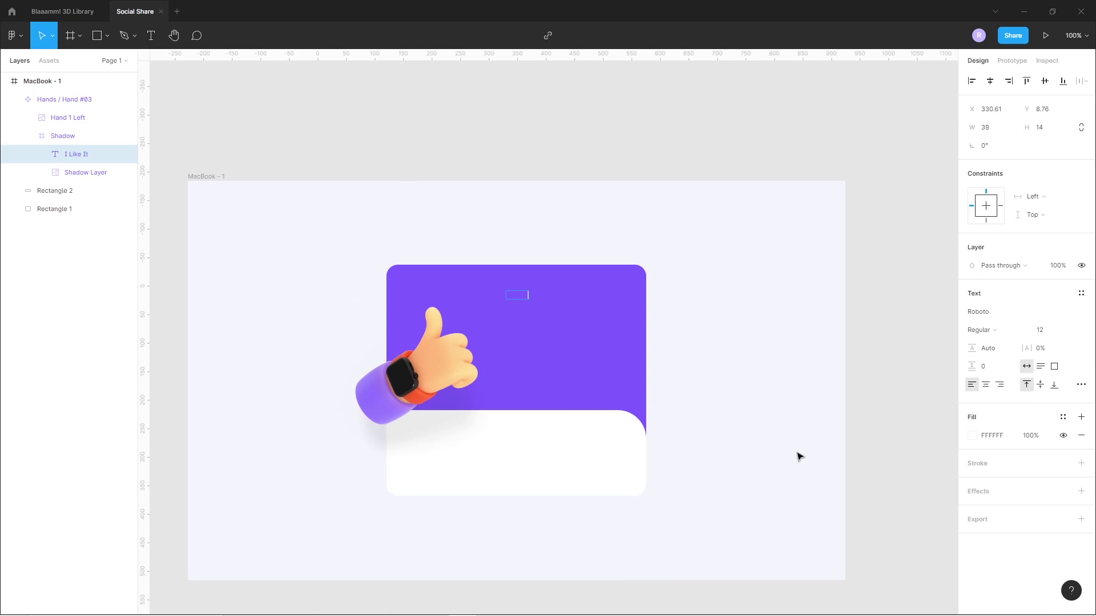
pyautogui.click(972, 435)
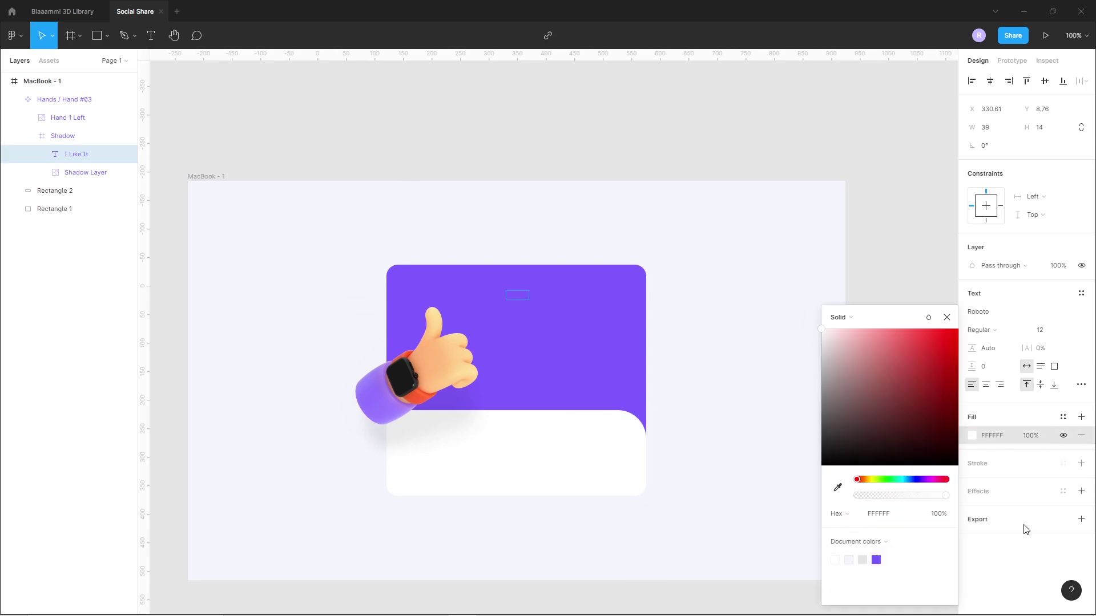
pyautogui.click(1027, 562)
pyautogui.press('Escape')
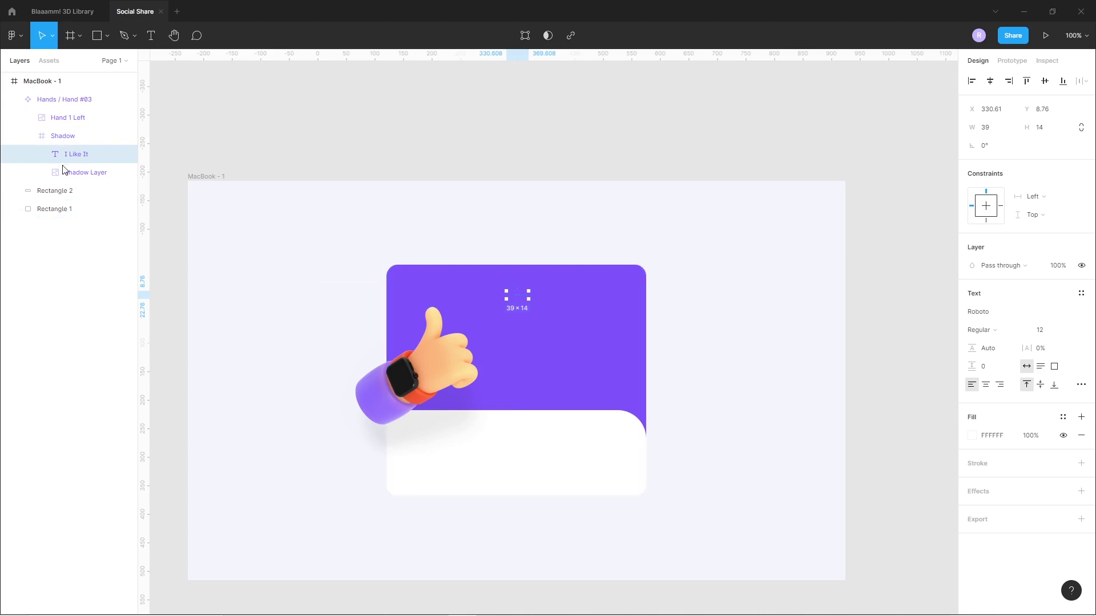
pyautogui.moveTo(65, 155); pyautogui.dragTo(55, 114)
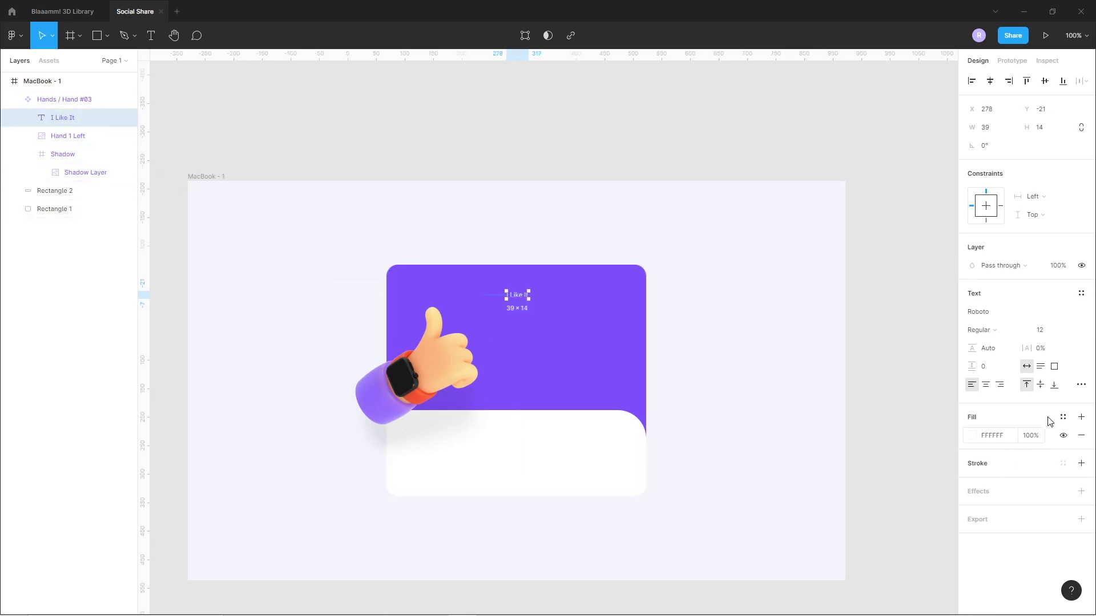
pyautogui.click(972, 437)
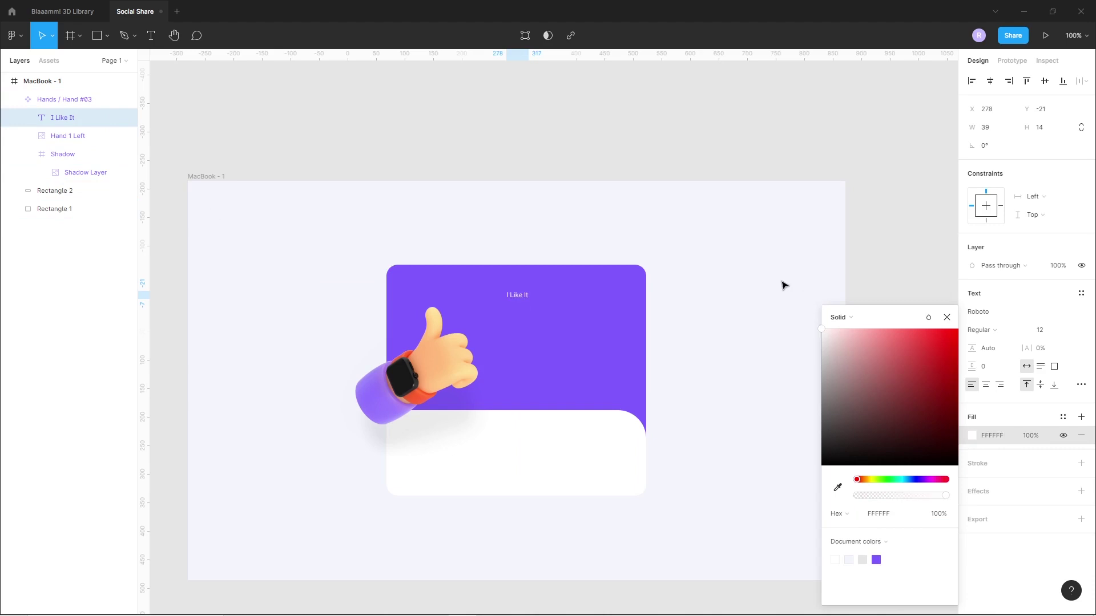
pyautogui.click(1077, 581)
# Style the heading as Telegraf UltraBold 40 and nudge it into the card's upper right.
pyautogui.click(1053, 331)
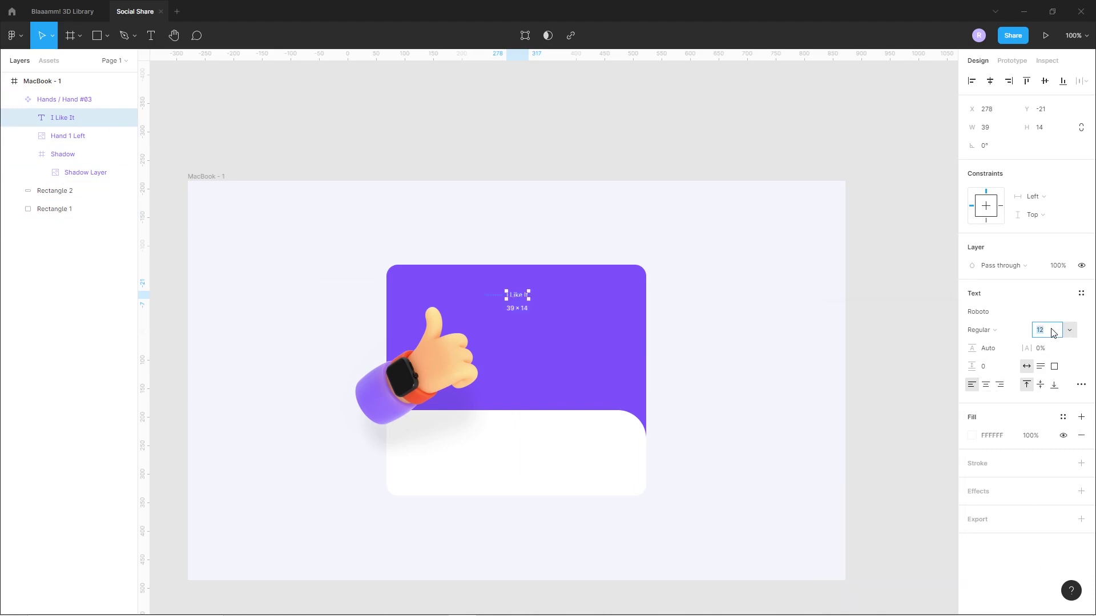
pyautogui.write('40')
pyautogui.press('Return')
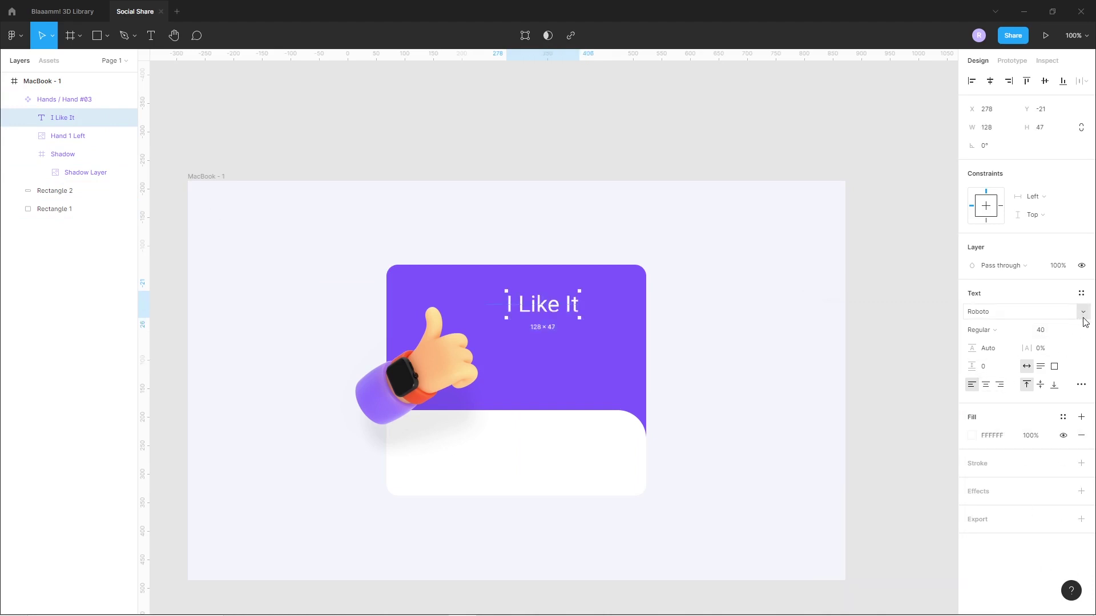
pyautogui.click(992, 331)
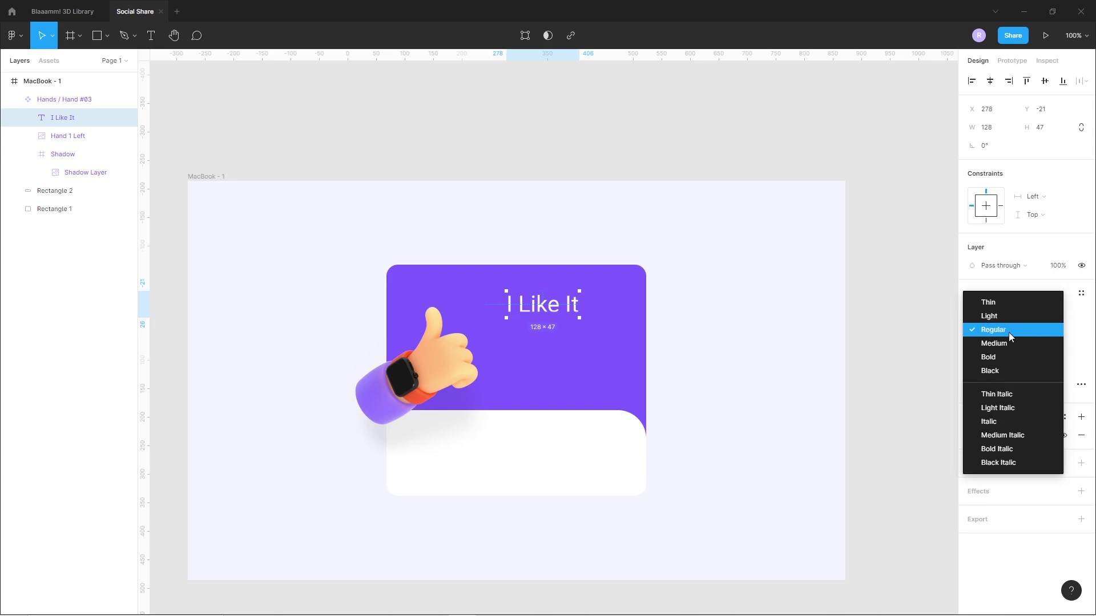
pyautogui.click(993, 296)
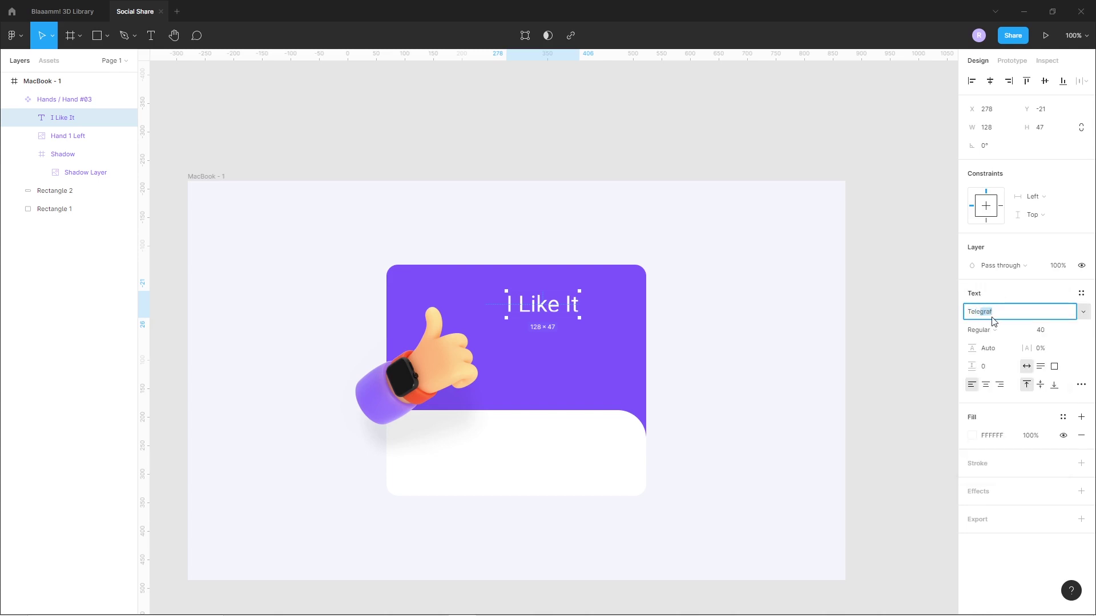
pyautogui.press('Return')
pyautogui.click(993, 331)
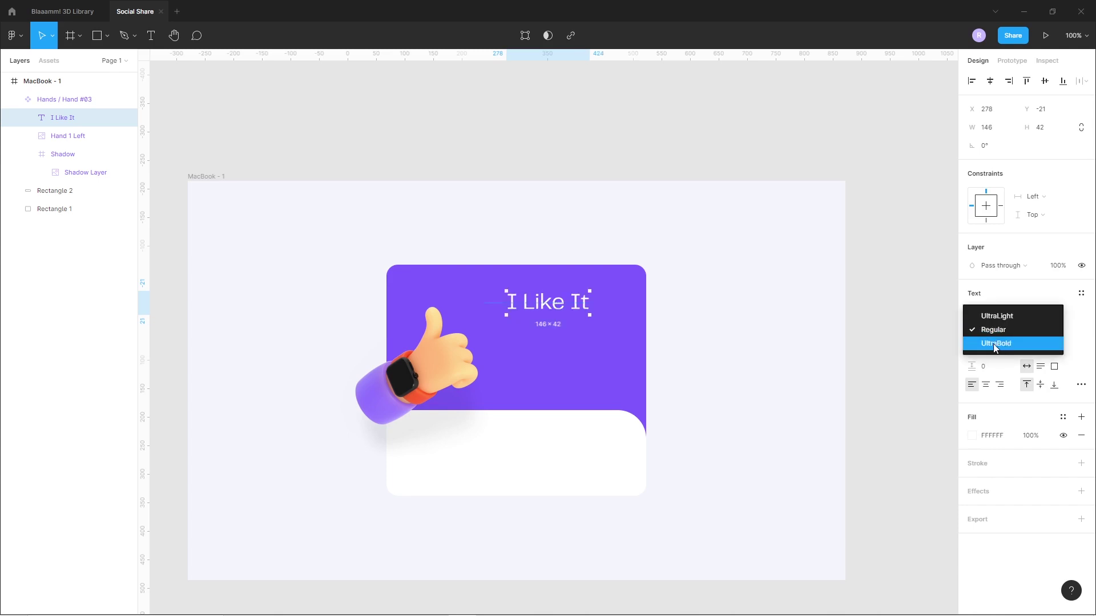
pyautogui.moveTo(553, 308); pyautogui.dragTo(566, 313)
pyautogui.click(531, 360)
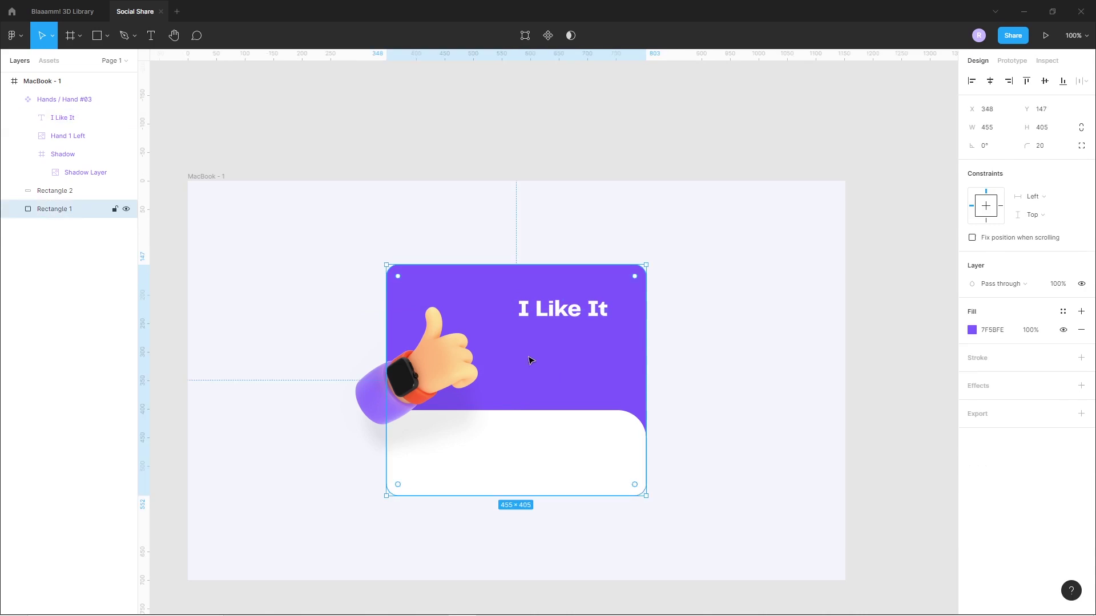
pyautogui.click(225, 98)
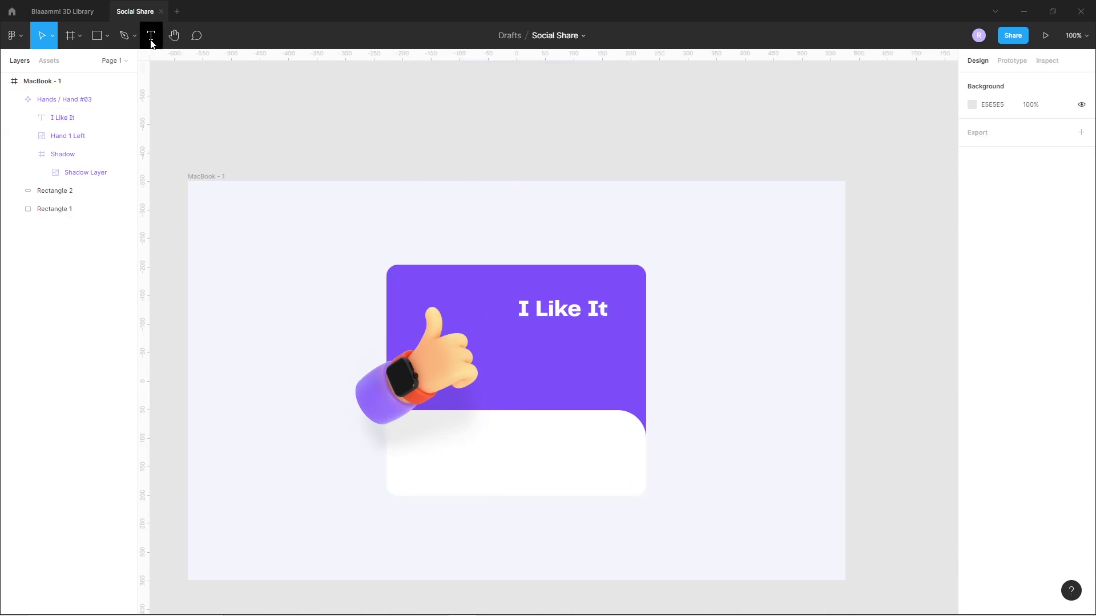
# Add a subtitle text under the heading, set to Regular weight, size 20.
pyautogui.click(151, 35)
pyautogui.click(509, 348)
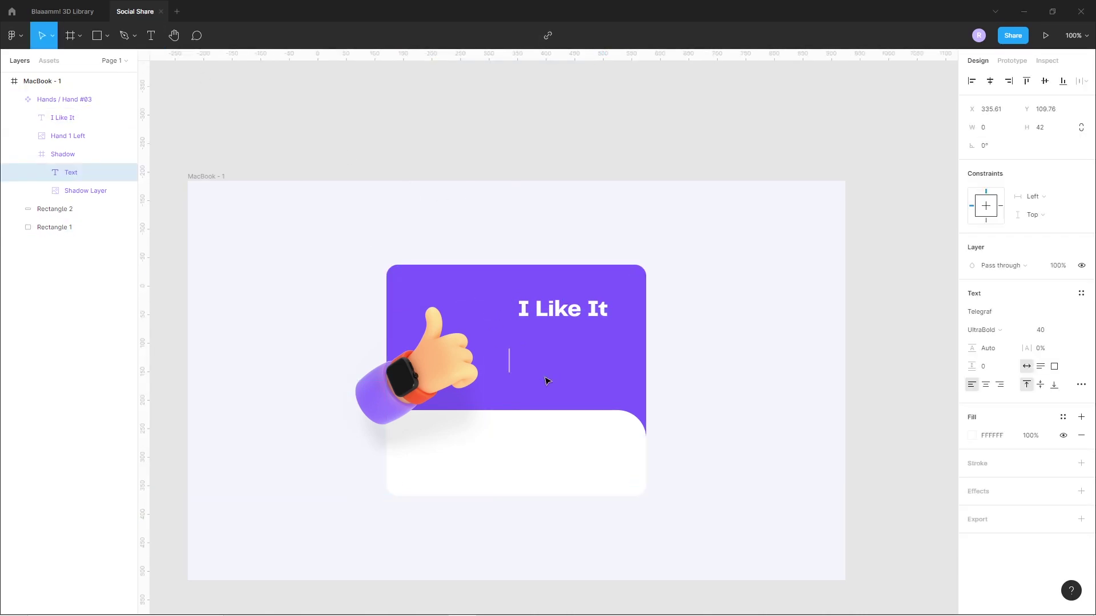
pyautogui.write('Share it')
pyautogui.press('Escape')
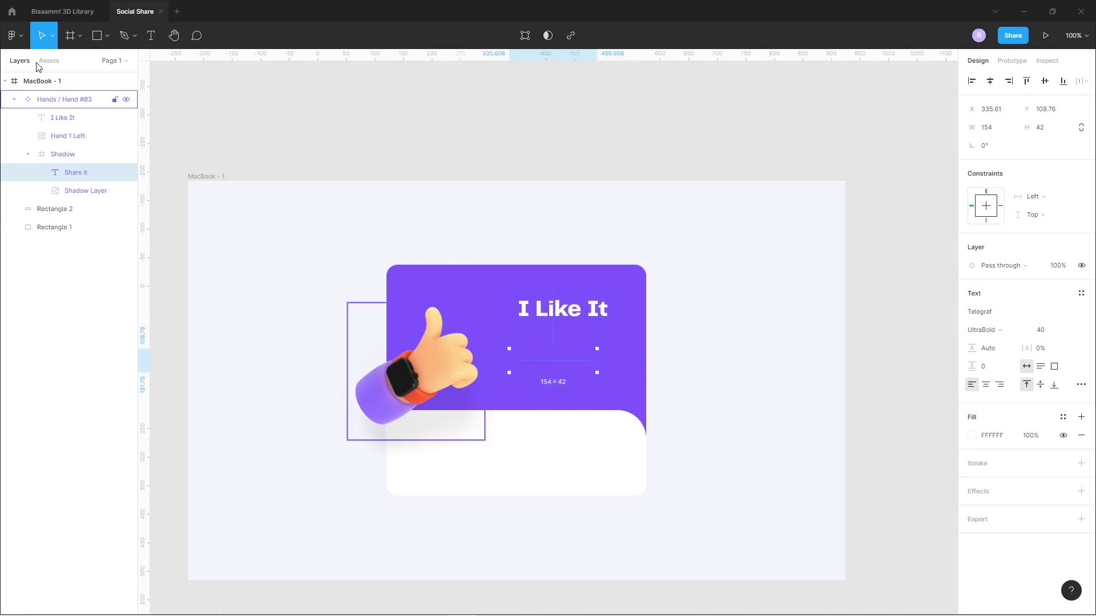
pyautogui.moveTo(68, 173); pyautogui.dragTo(64, 134)
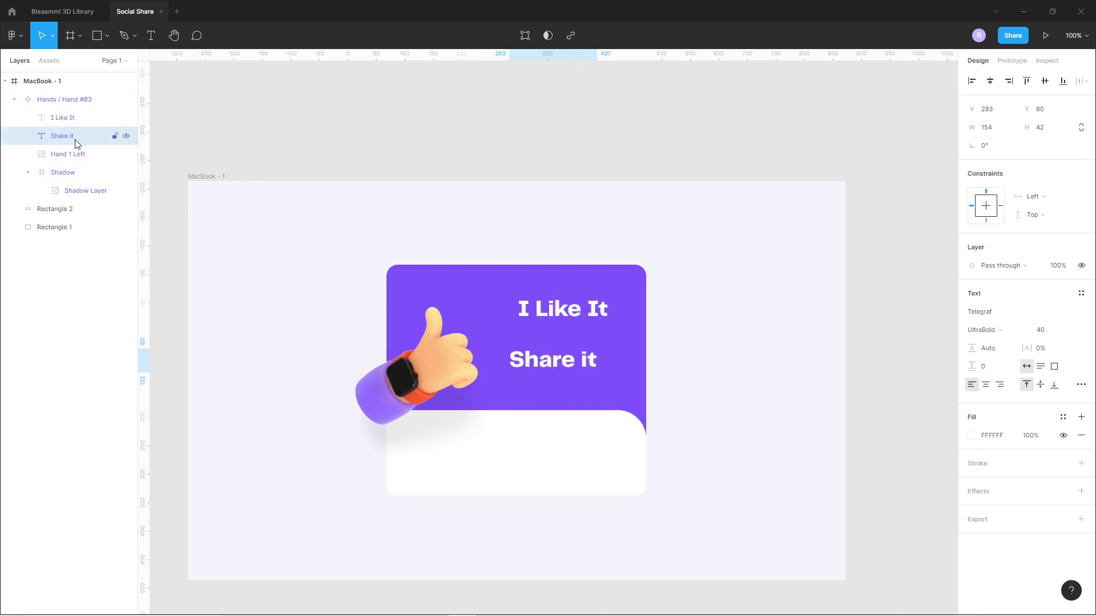
pyautogui.click(1017, 335)
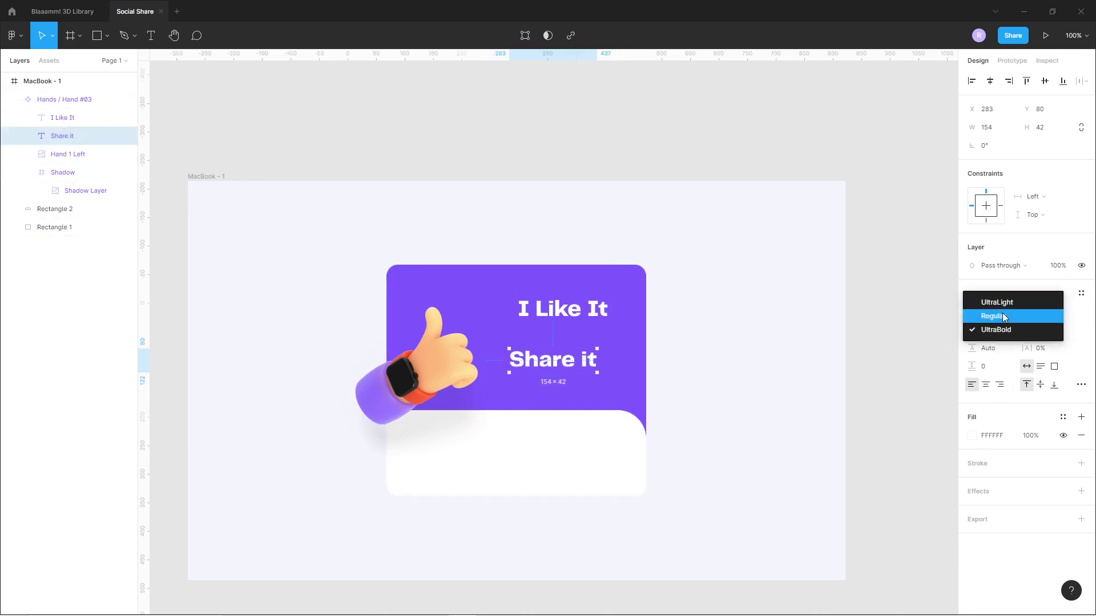
pyautogui.click(1004, 316)
pyautogui.click(1057, 332)
pyautogui.write('20')
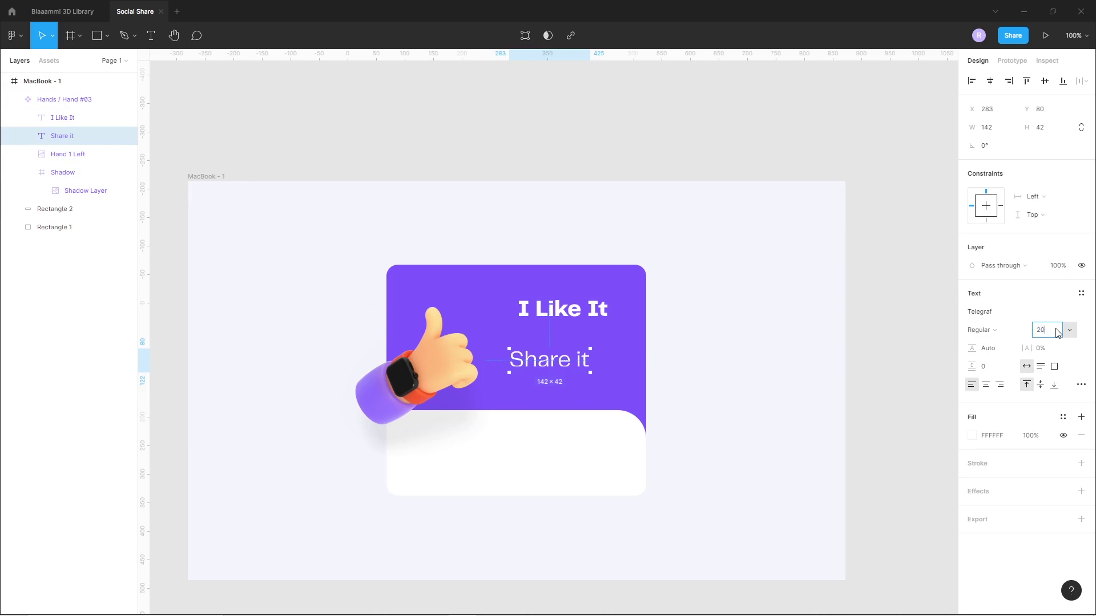
pyautogui.press('Return')
pyautogui.moveTo(530, 359); pyautogui.dragTo(538, 346)
# Reword the subtitle to 'Share it with your friends and family' and shift both texts left.
pyautogui.doubleClick(555, 343)
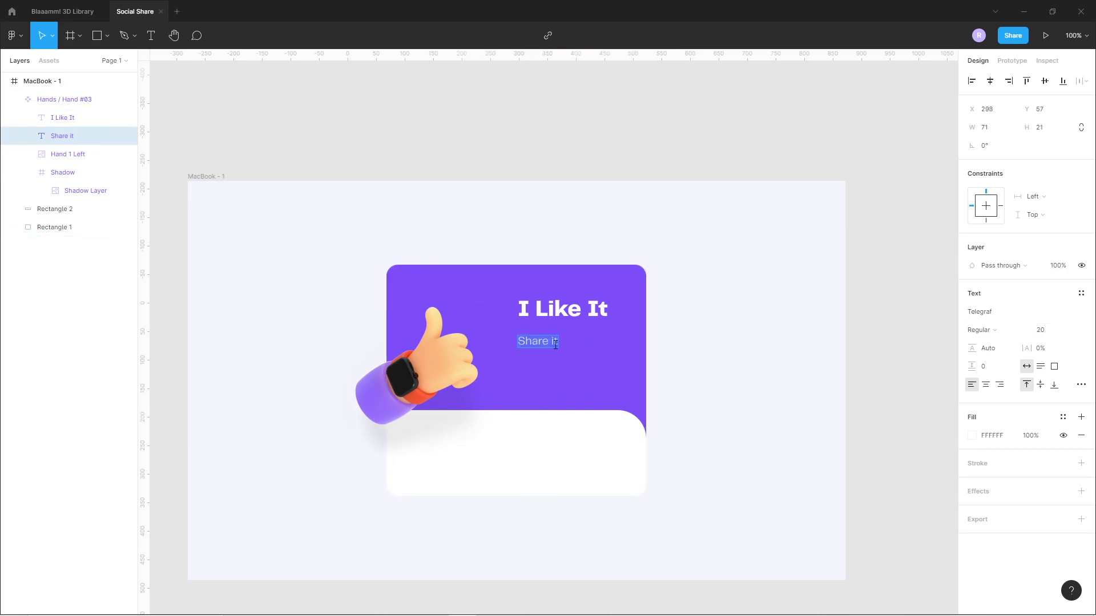
pyautogui.write('Share it with your ')
pyautogui.write('friends')
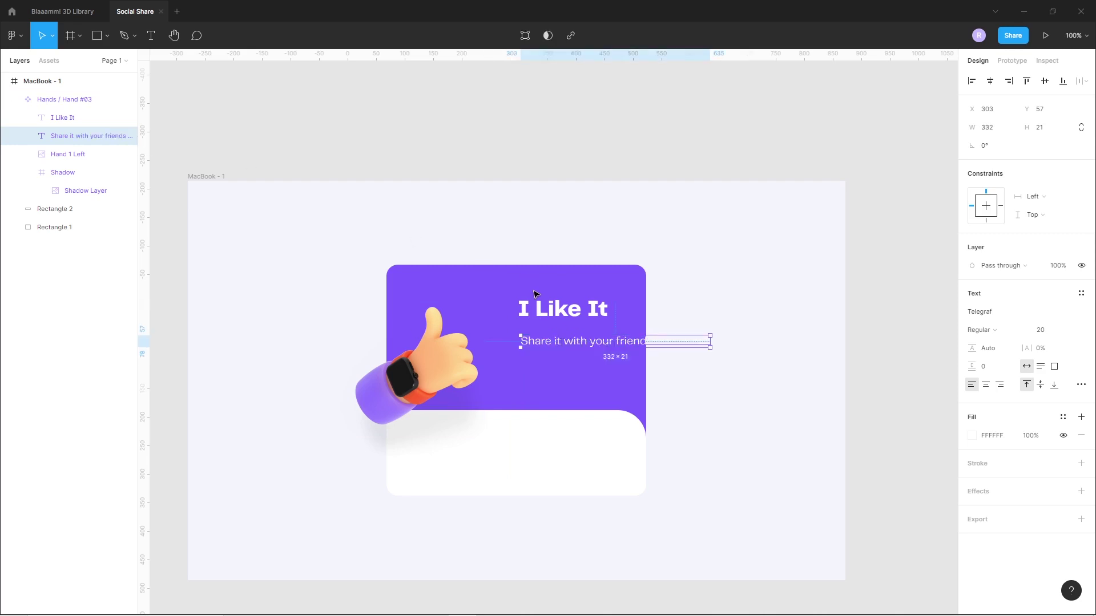
pyautogui.keyDown('shift'); pyautogui.click(63, 118); pyautogui.keyUp('shift')
pyautogui.moveTo(557, 323); pyautogui.dragTo(529, 321)
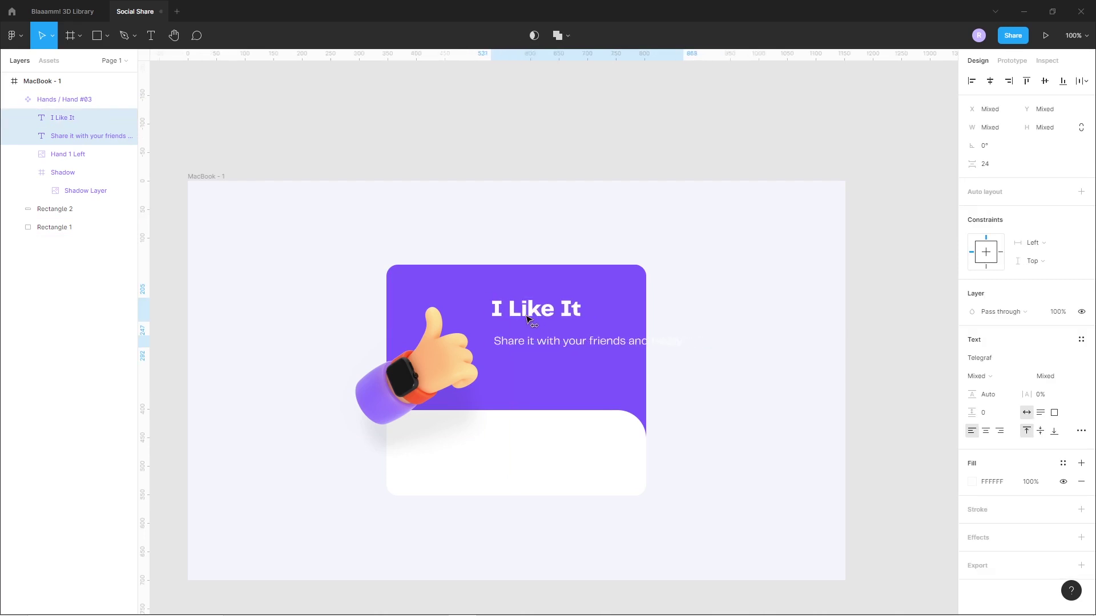
# Break the subtitle onto two lines before 'and' and left-align it under the heading.
pyautogui.click(630, 343)
pyautogui.doubleClick(631, 343)
pyautogui.click(632, 343)
pyautogui.press('Return')
pyautogui.press('Escape')
pyautogui.moveTo(532, 346); pyautogui.dragTo(529, 340)
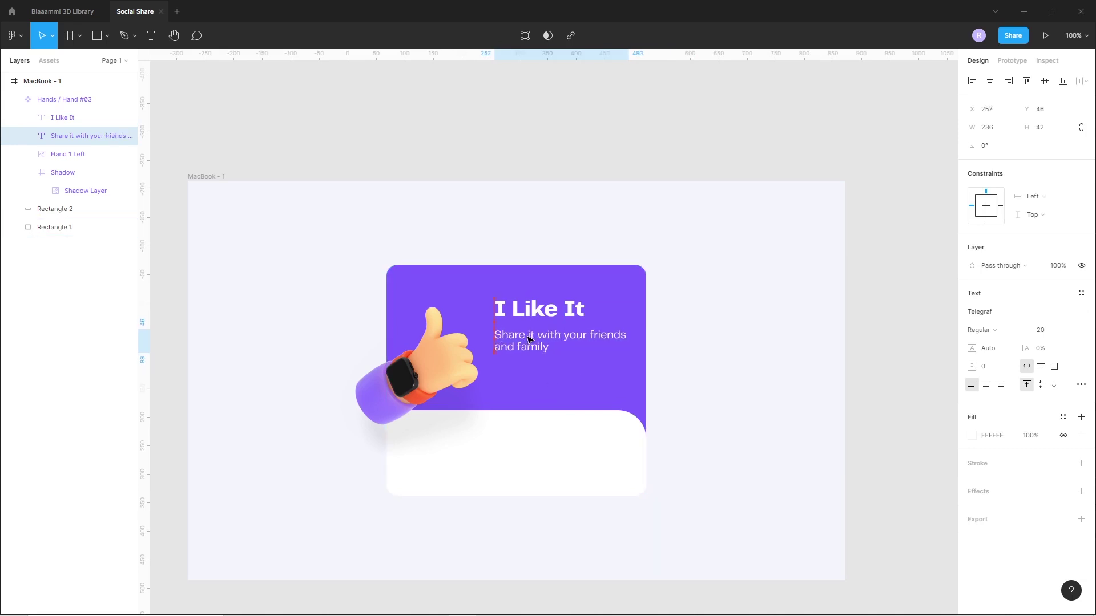
pyautogui.keyDown('shift'); pyautogui.click(529, 310); pyautogui.keyUp('shift')
pyautogui.moveTo(529, 313); pyautogui.dragTo(530, 312)
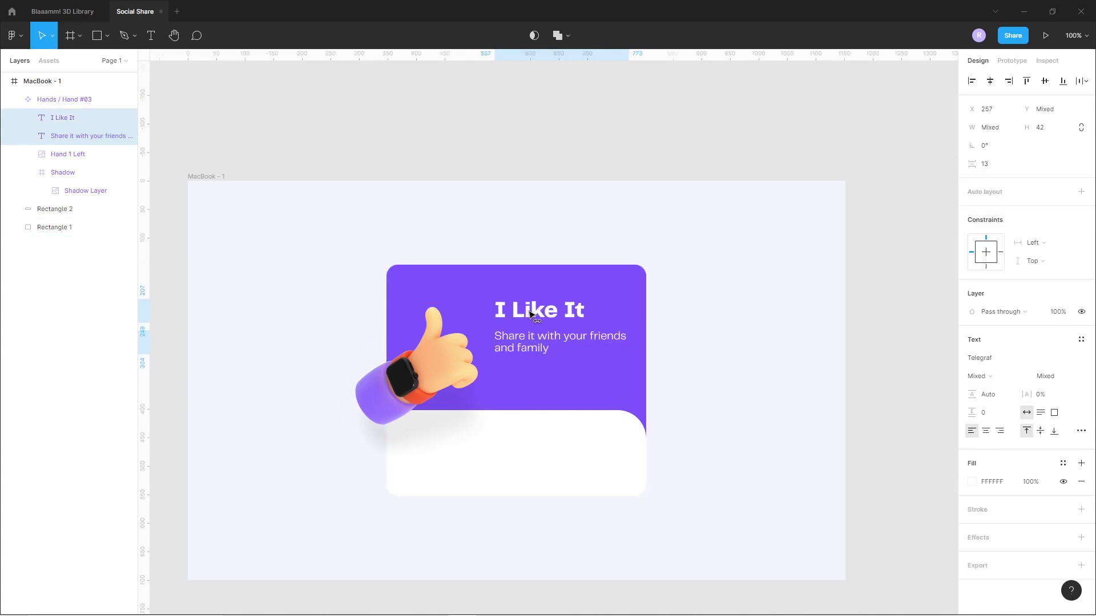
pyautogui.press('Left')
pyautogui.press('Left')
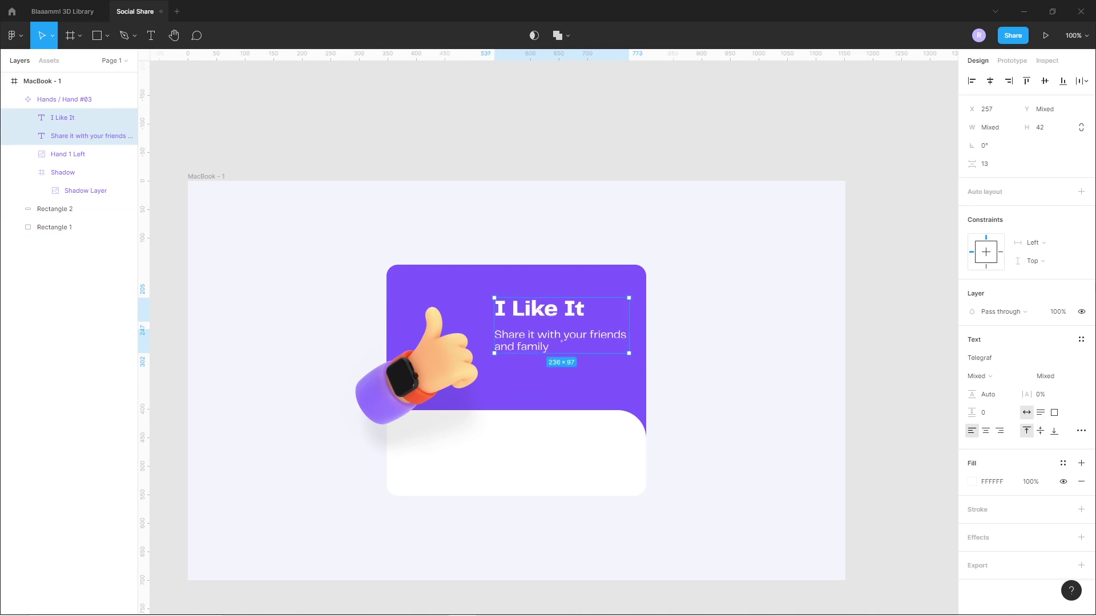
pyautogui.click(867, 348)
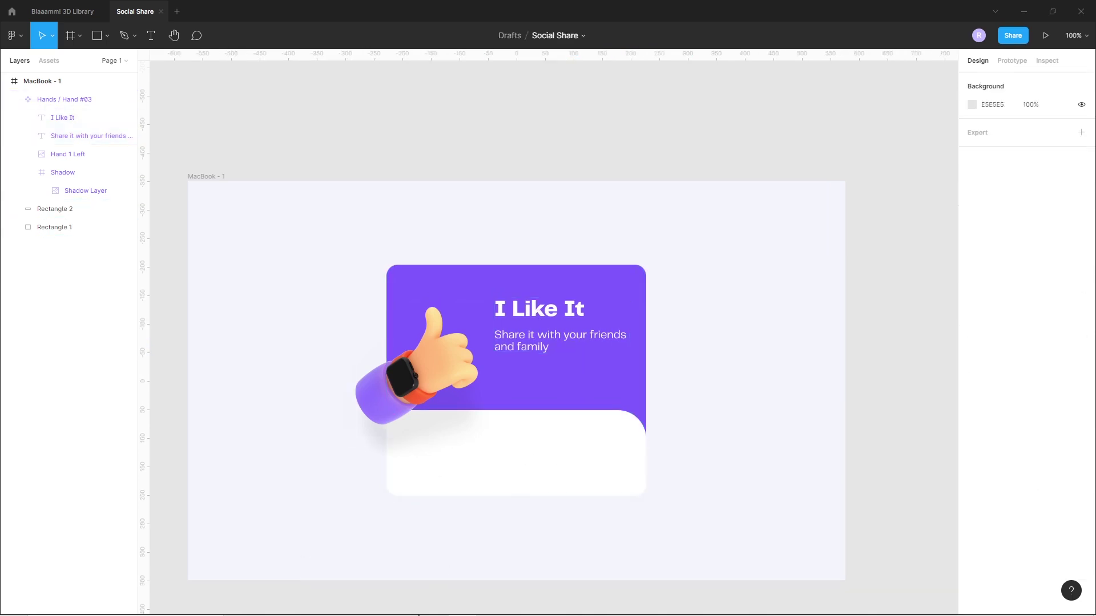
pyautogui.click(295, 604)
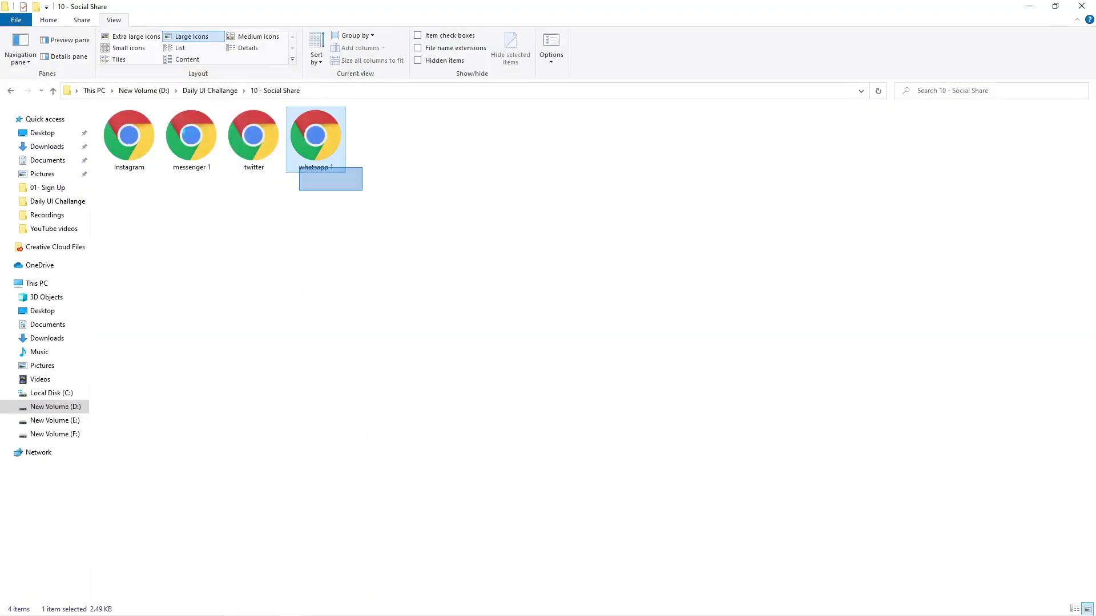
# Drag the Instagram, Messenger, Twitter and WhatsApp icon files into Figma and shrink them.
pyautogui.moveTo(282, 203); pyautogui.dragTo(115, 117)
pyautogui.moveTo(254, 137)
pyautogui.mouseDown()
pyautogui.moveTo(468, 611)
pyautogui.moveTo(384, 137)
pyautogui.mouseUp()
pyautogui.moveTo(333, 107)
pyautogui.mouseDown()
pyautogui.moveTo(558, 188)
pyautogui.moveTo(457, 152)
pyautogui.moveTo(437, 553)
pyautogui.mouseUp()
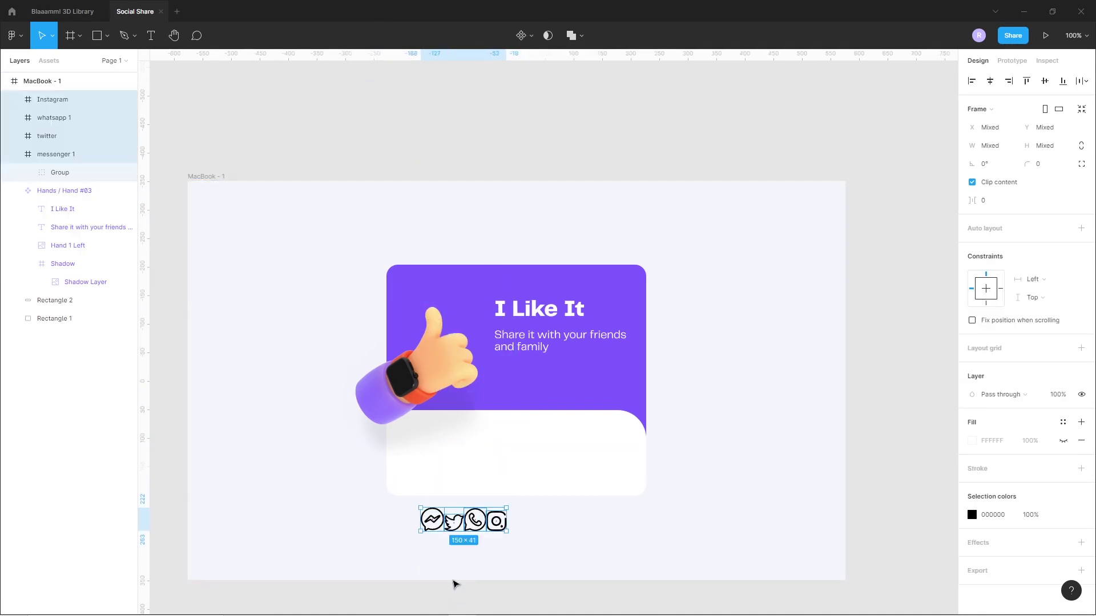
# Place the WhatsApp icon on the white panel and move its layer out of the hand group.
pyautogui.click(464, 507)
pyautogui.moveTo(465, 507); pyautogui.dragTo(419, 451)
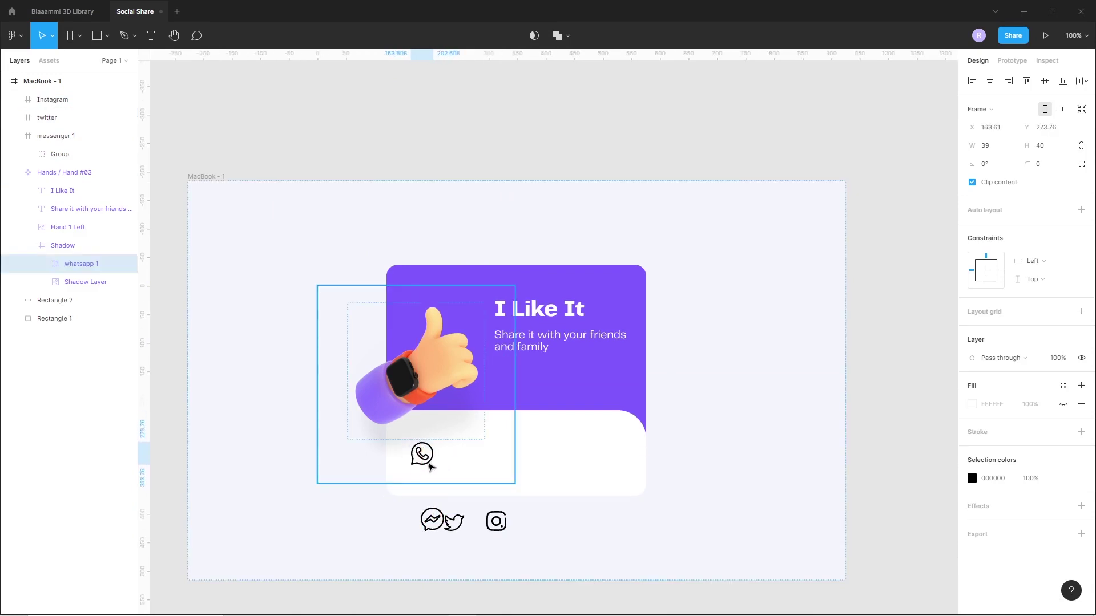
pyautogui.click(63, 245)
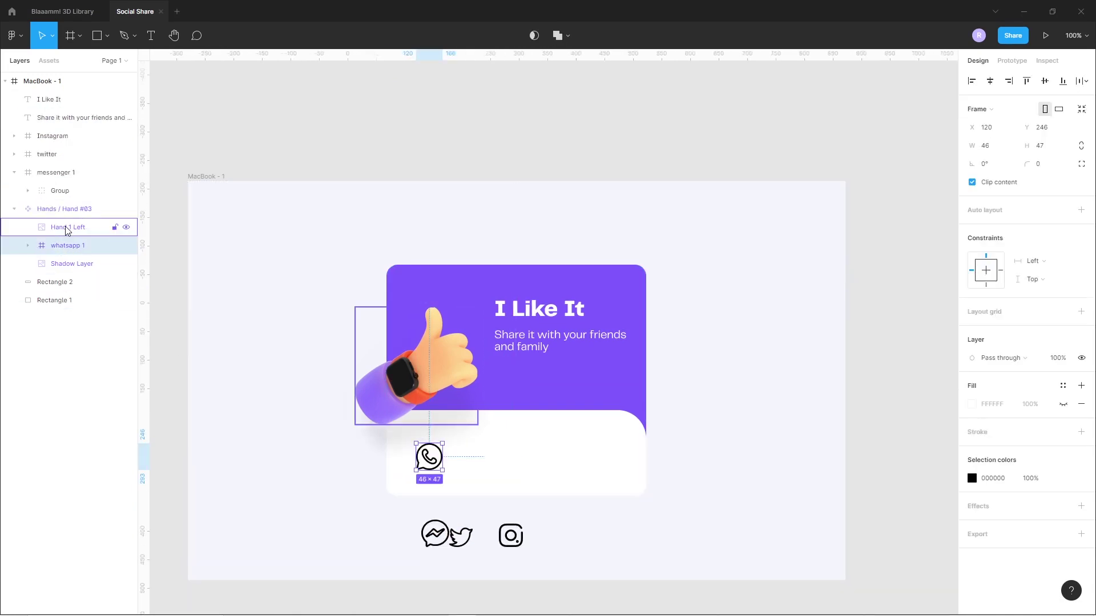
pyautogui.keyDown('shift'); pyautogui.click(67, 231); pyautogui.keyUp('shift')
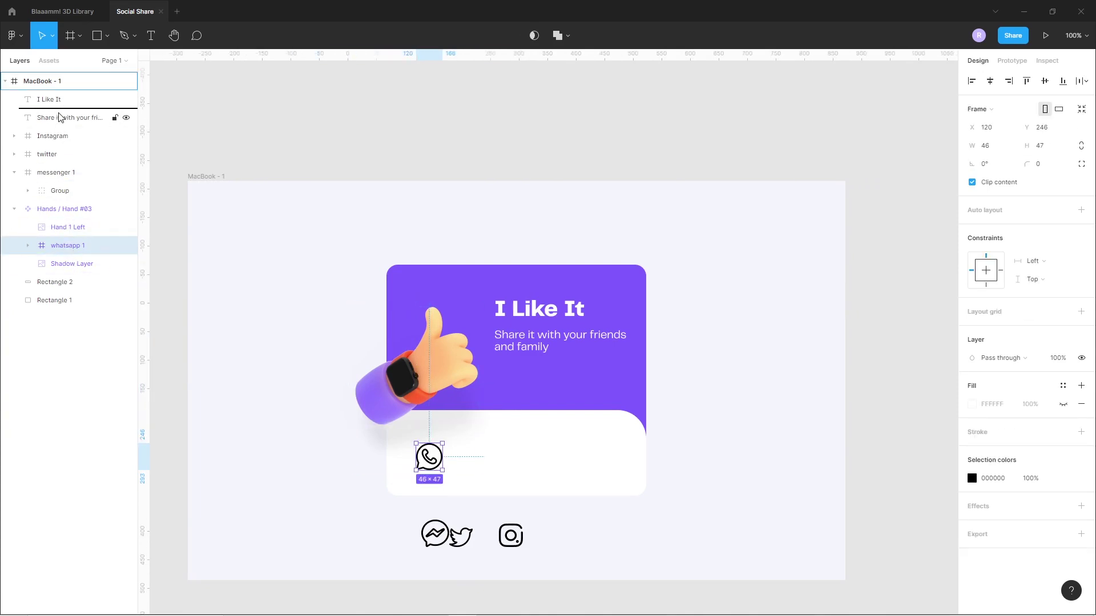
pyautogui.moveTo(66, 245); pyautogui.dragTo(57, 117)
pyautogui.click(414, 588)
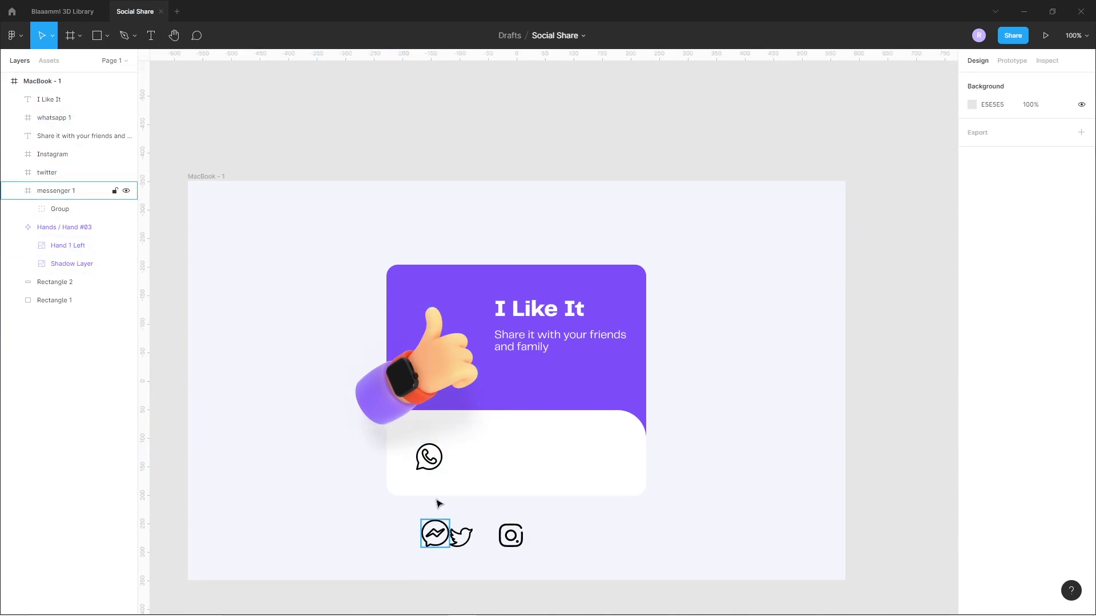
pyautogui.click(429, 456)
# Line up Messenger, Instagram and Twitter beside WhatsApp and align all four vertical centres.
pyautogui.moveTo(435, 534); pyautogui.dragTo(495, 457)
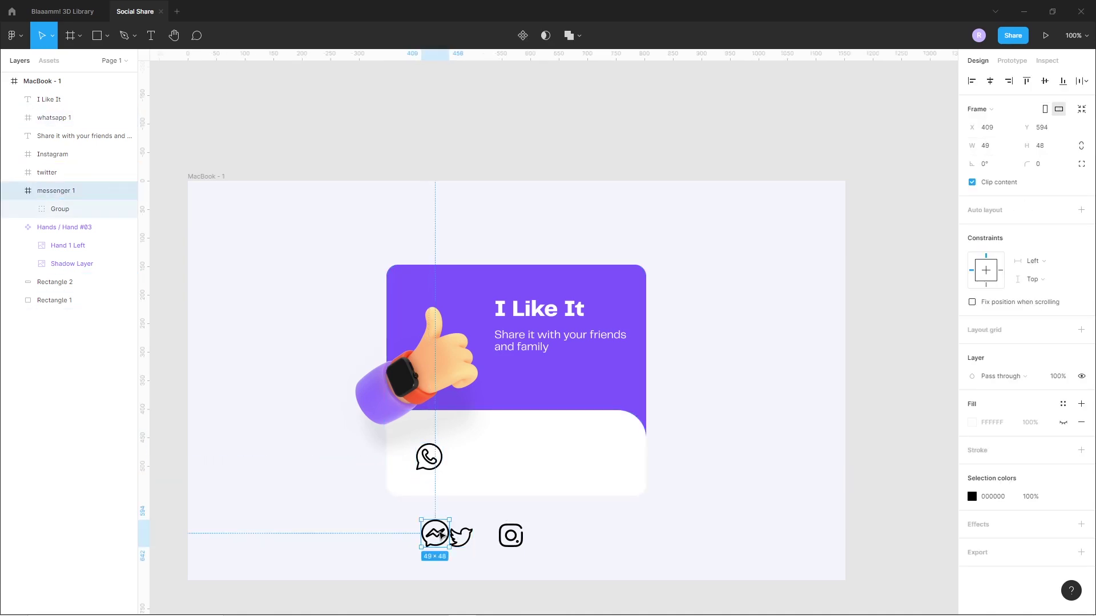
pyautogui.moveTo(508, 541); pyautogui.dragTo(543, 471)
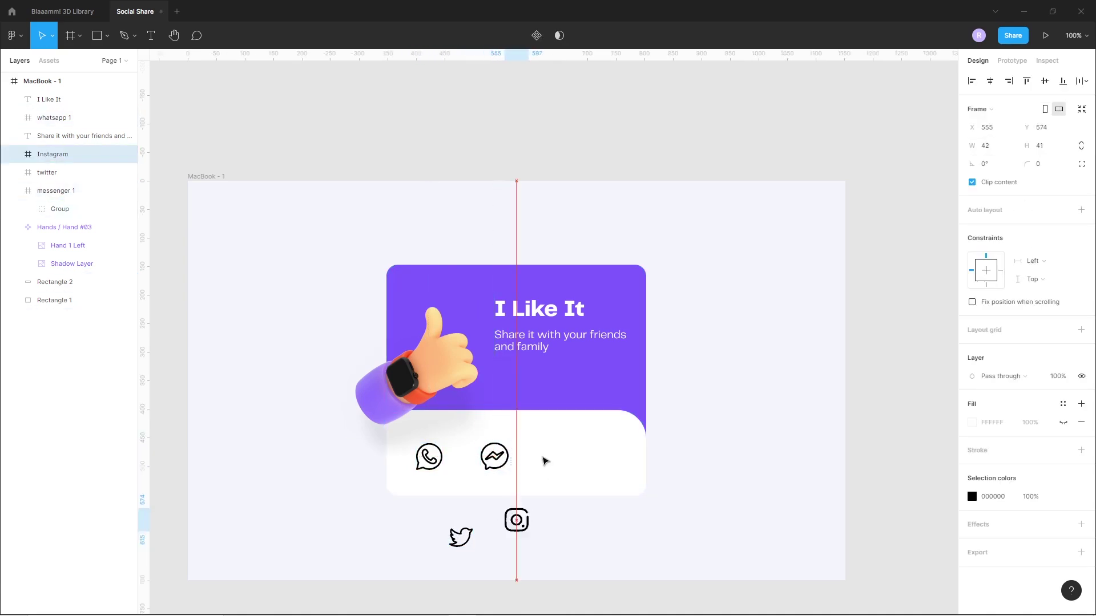
pyautogui.moveTo(461, 536); pyautogui.dragTo(605, 455)
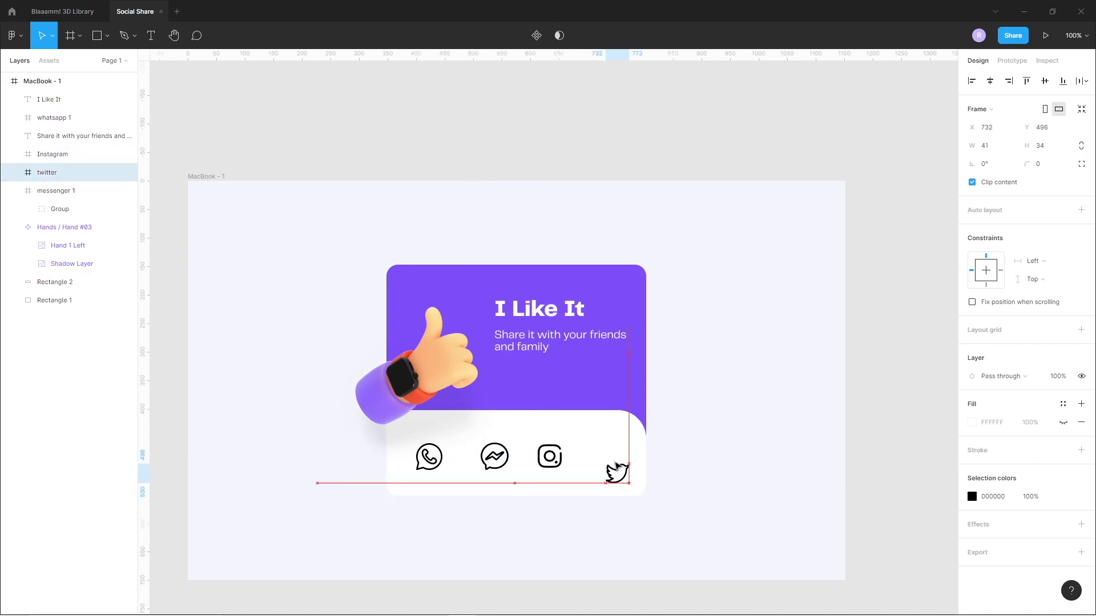
pyautogui.keyDown('shift'); pyautogui.click(550, 457); pyautogui.keyUp('shift')
pyautogui.keyDown('shift'); pyautogui.click(494, 456); pyautogui.keyUp('shift')
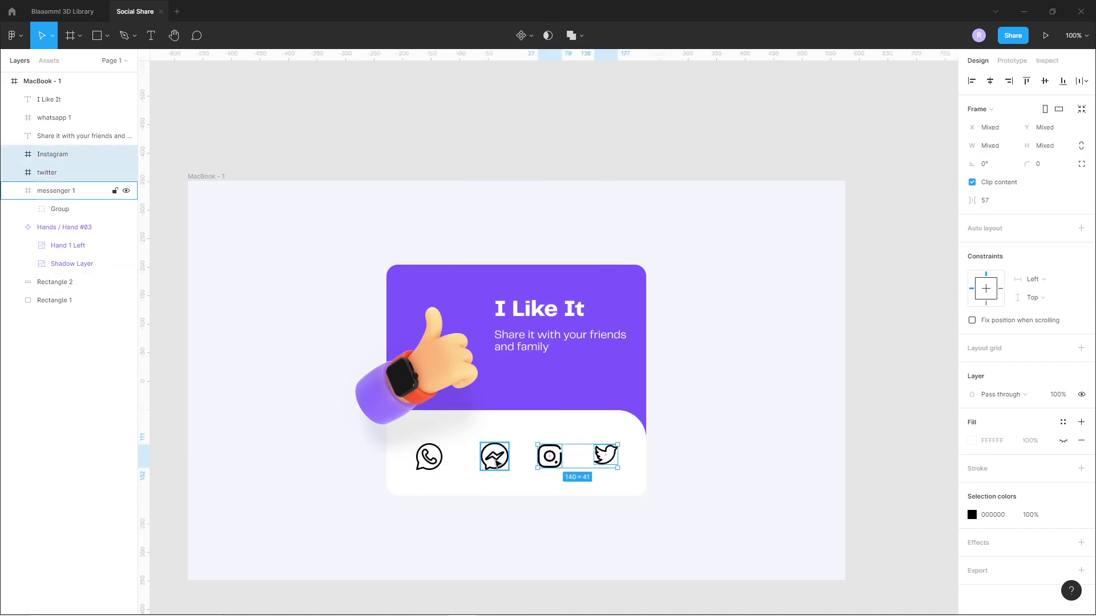
pyautogui.keyDown('shift'); pyautogui.click(429, 457); pyautogui.keyUp('shift')
pyautogui.click(1045, 80)
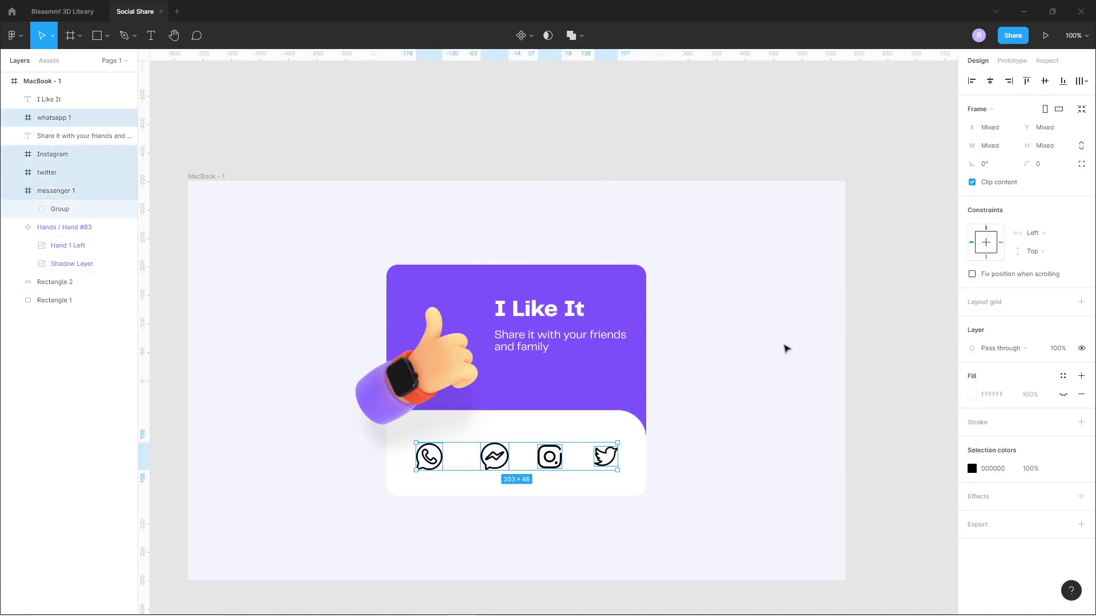
pyautogui.click(972, 469)
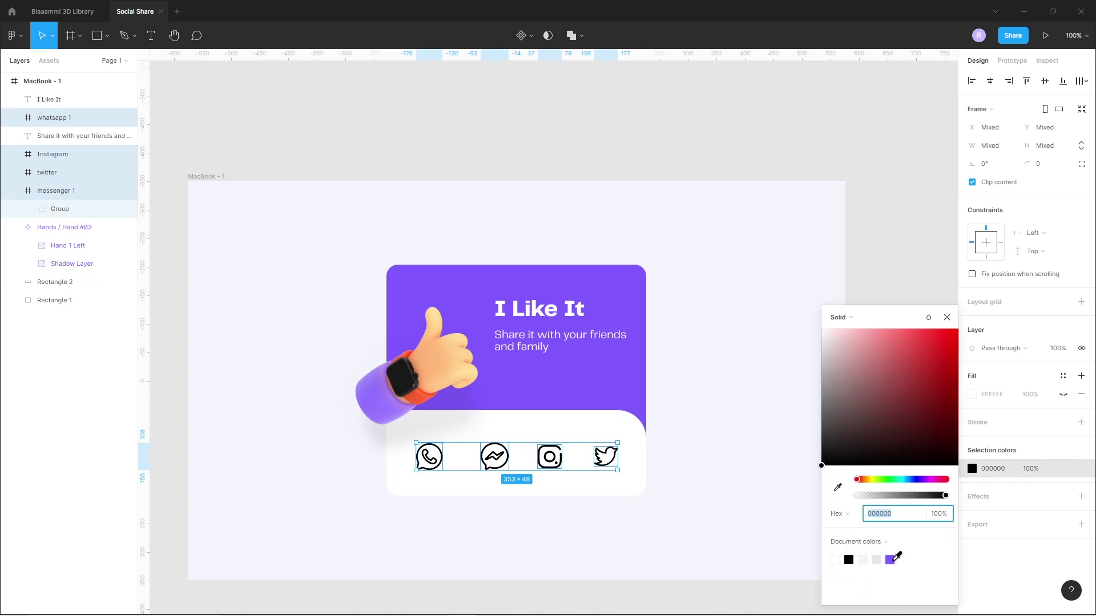
# Recolour the icons purple, then place Twitter at the right end and WhatsApp at the left.
pyautogui.click(891, 559)
pyautogui.click(607, 587)
pyautogui.moveTo(609, 458); pyautogui.dragTo(640, 461)
pyautogui.hotkey('shift', 'Left')
pyautogui.hotkey('shift', 'Left')
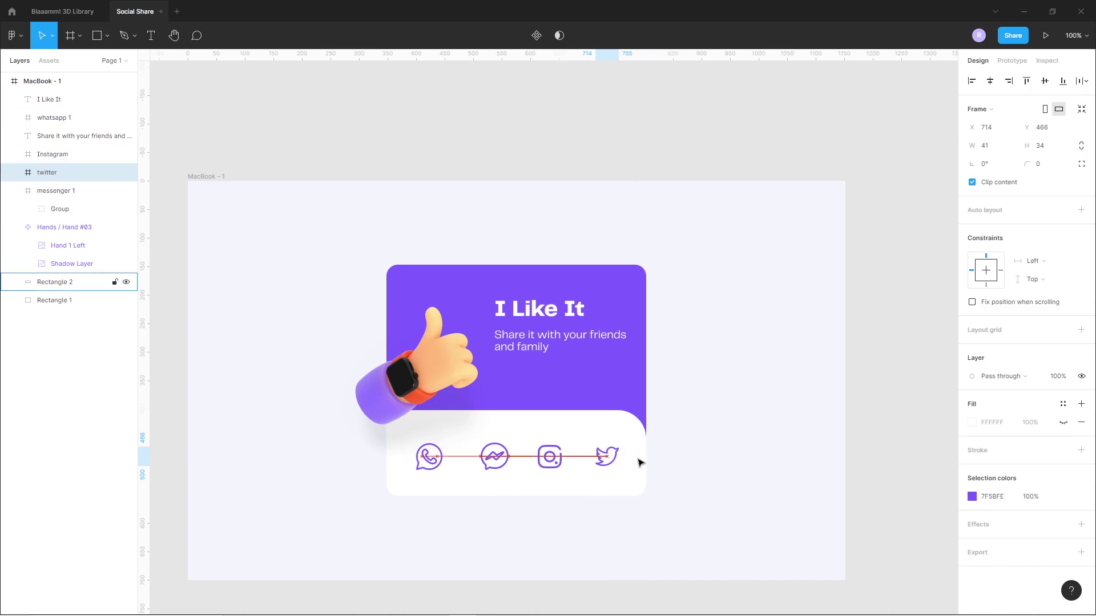
pyautogui.moveTo(433, 464)
pyautogui.mouseDown()
pyautogui.moveTo(408, 467)
pyautogui.moveTo(437, 467)
pyautogui.mouseUp()
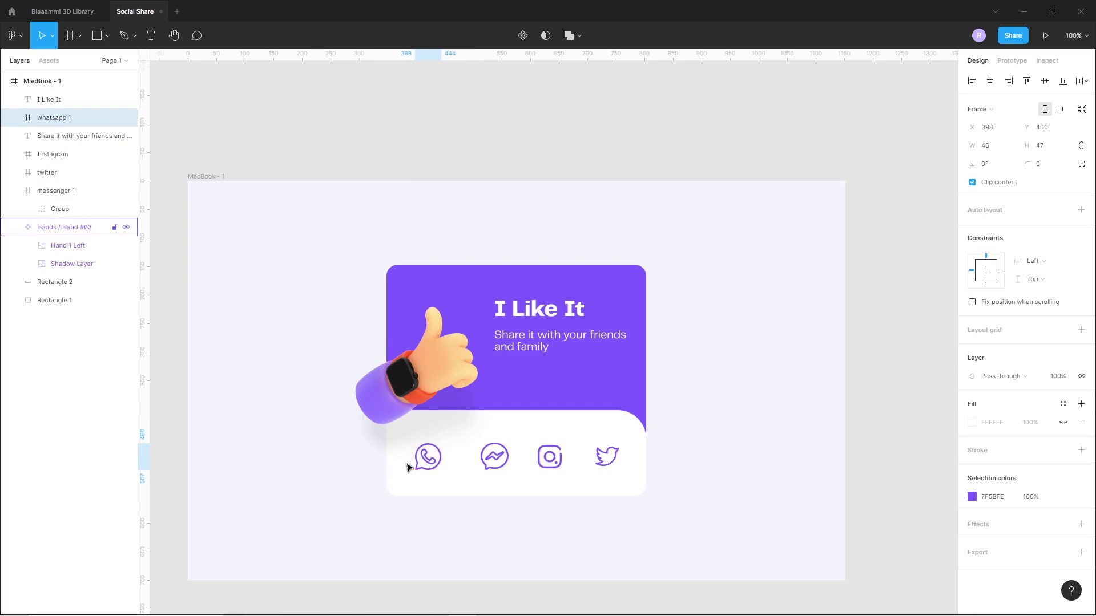
# Distribute the WhatsApp, Messenger, Instagram and Twitter icons with even horizontal spacing.
pyautogui.keyDown('shift'); pyautogui.click(488, 467); pyautogui.keyUp('shift')
pyautogui.keyDown('shift'); pyautogui.click(550, 465); pyautogui.keyUp('shift')
pyautogui.keyDown('shift'); pyautogui.click(610, 467); pyautogui.keyUp('shift')
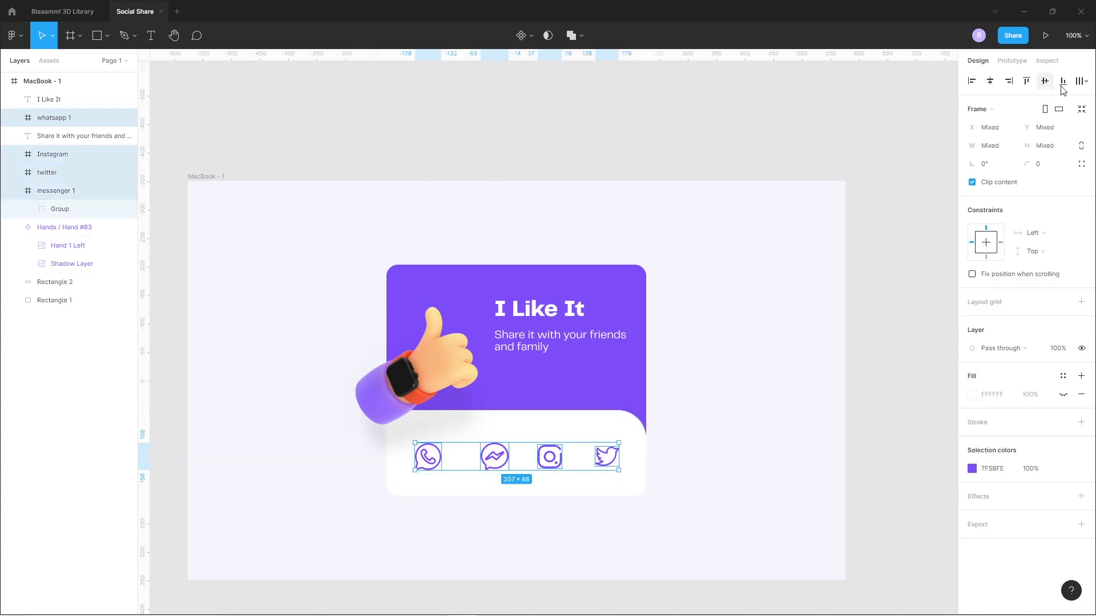
pyautogui.click(1082, 81)
pyautogui.click(939, 131)
pyautogui.click(697, 444)
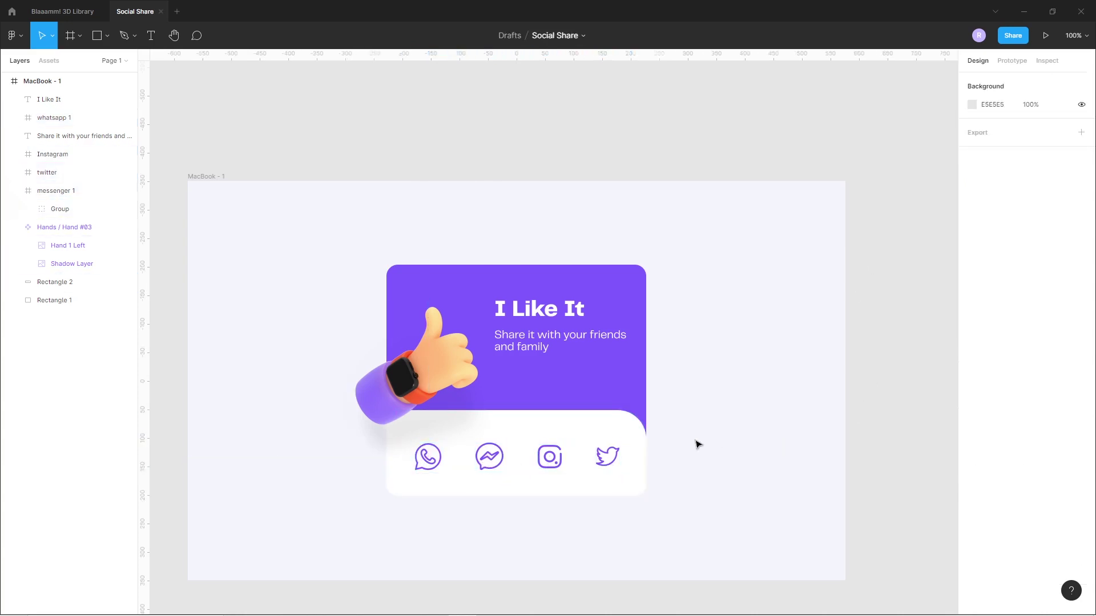
pyautogui.keyDown('ctrl'); pyautogui.scroll(-2, 685, 451); pyautogui.keyUp('ctrl')
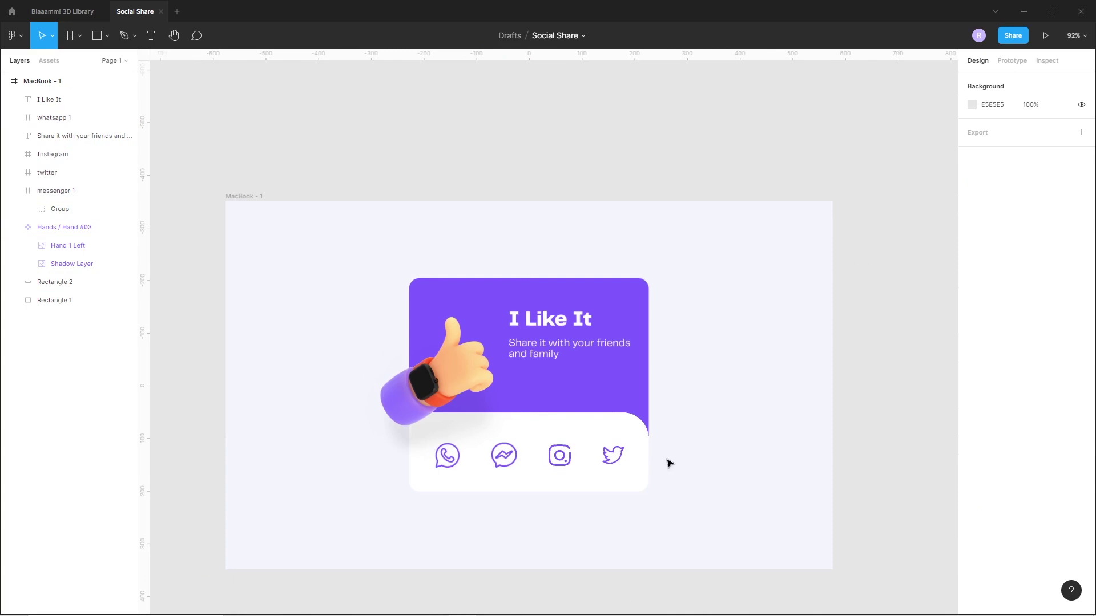
pyautogui.click(599, 358)
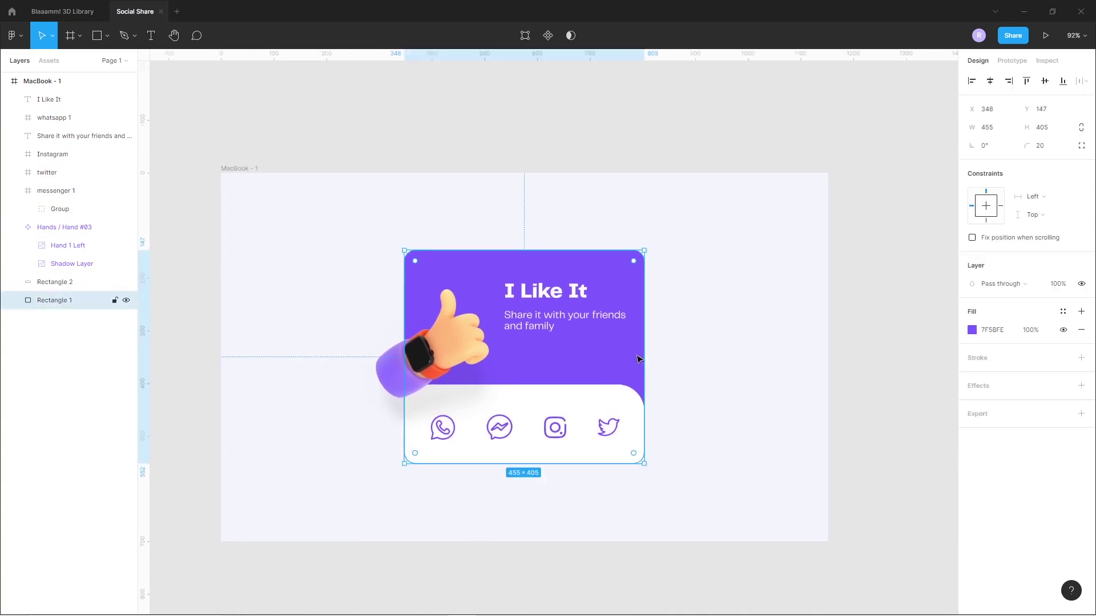
# Add a drop shadow to the card with Y offset 20 and blur 68.
pyautogui.click(1081, 358)
pyautogui.click(1082, 376)
pyautogui.click(1081, 386)
pyautogui.click(1038, 409)
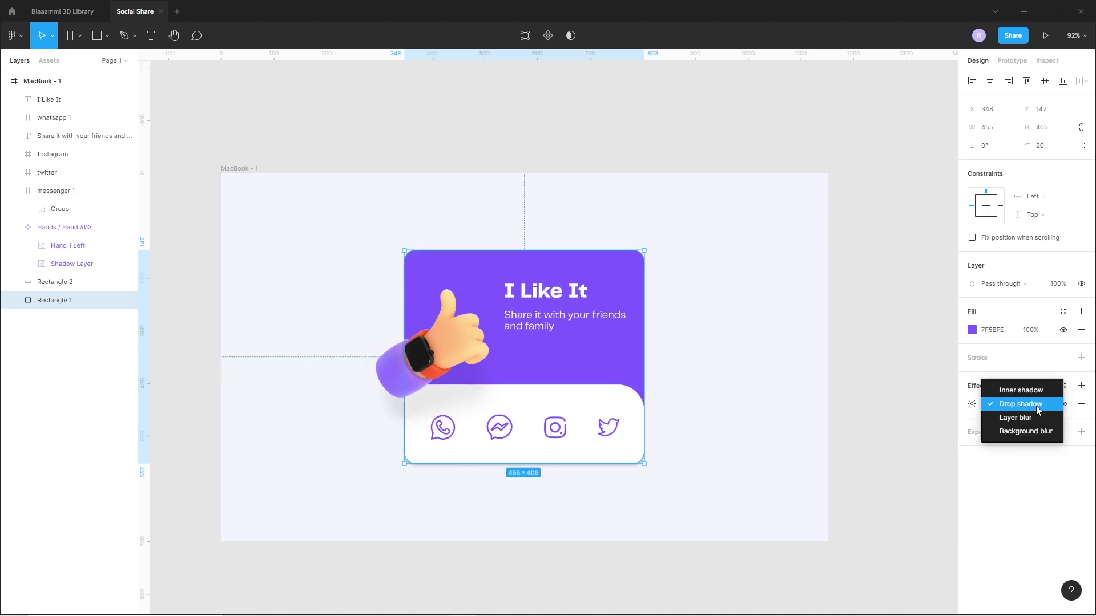
pyautogui.click(1006, 410)
pyautogui.click(971, 404)
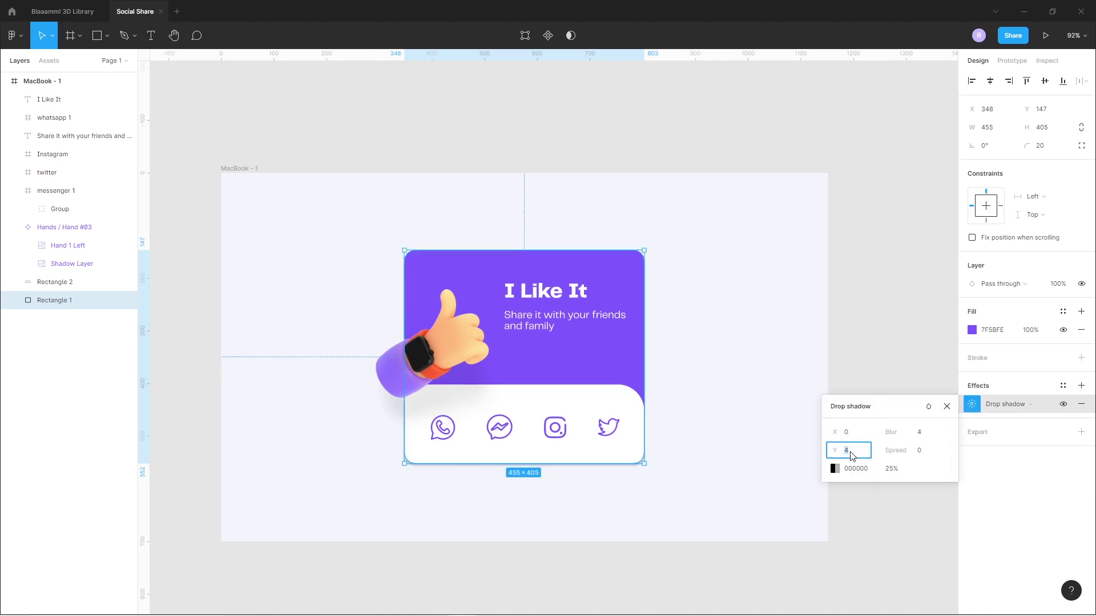
pyautogui.write('20')
pyautogui.press('Return')
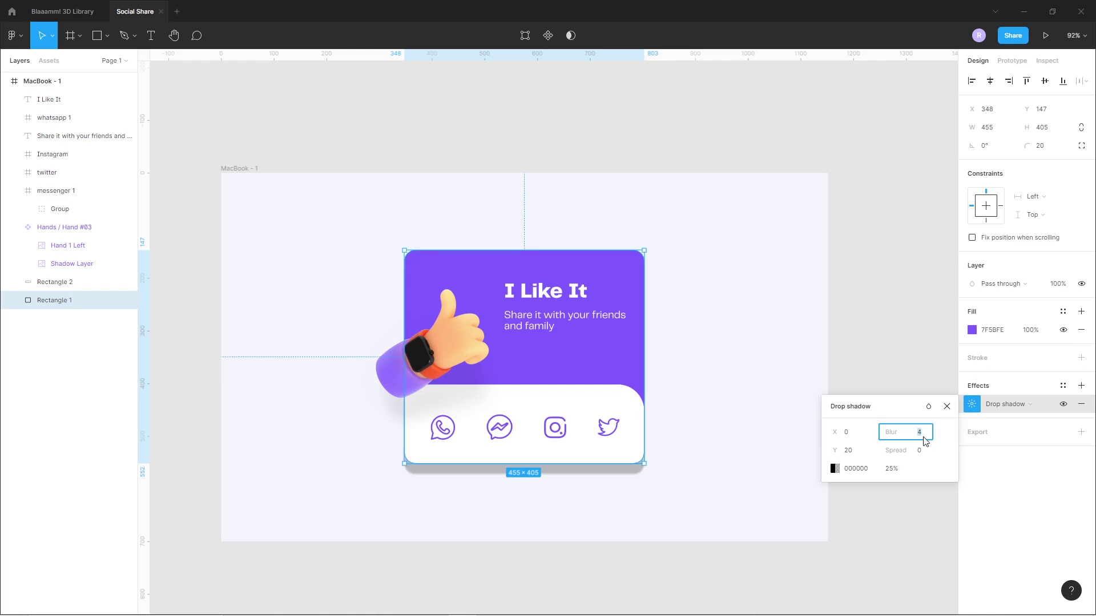
pyautogui.write('8')
pyautogui.press('Return')
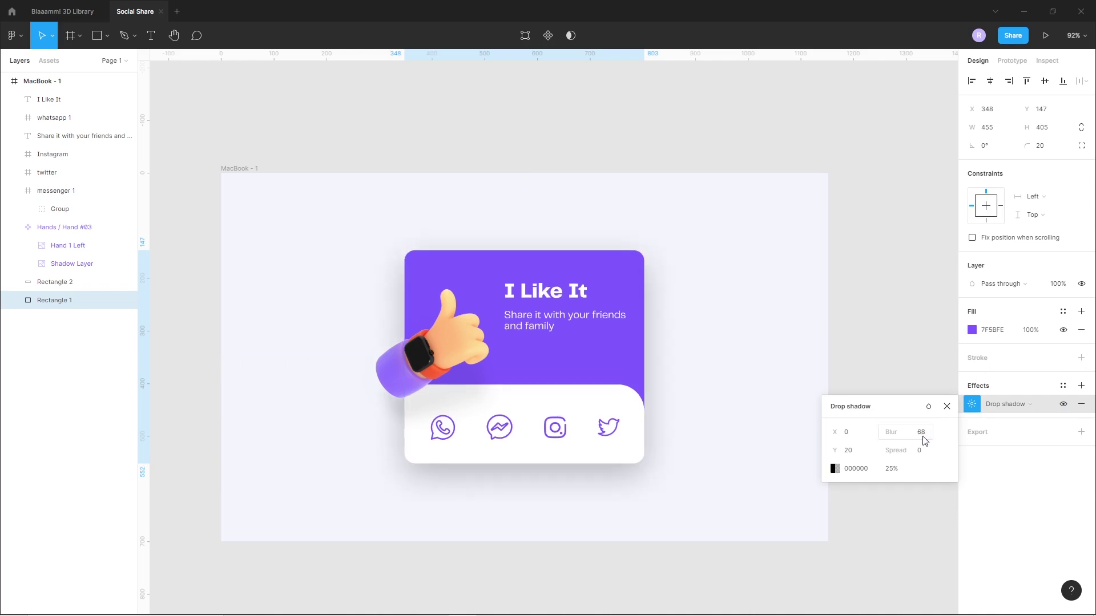
# Set the drop shadow colour to pale lavender D9D2F1.
pyautogui.click(834, 468)
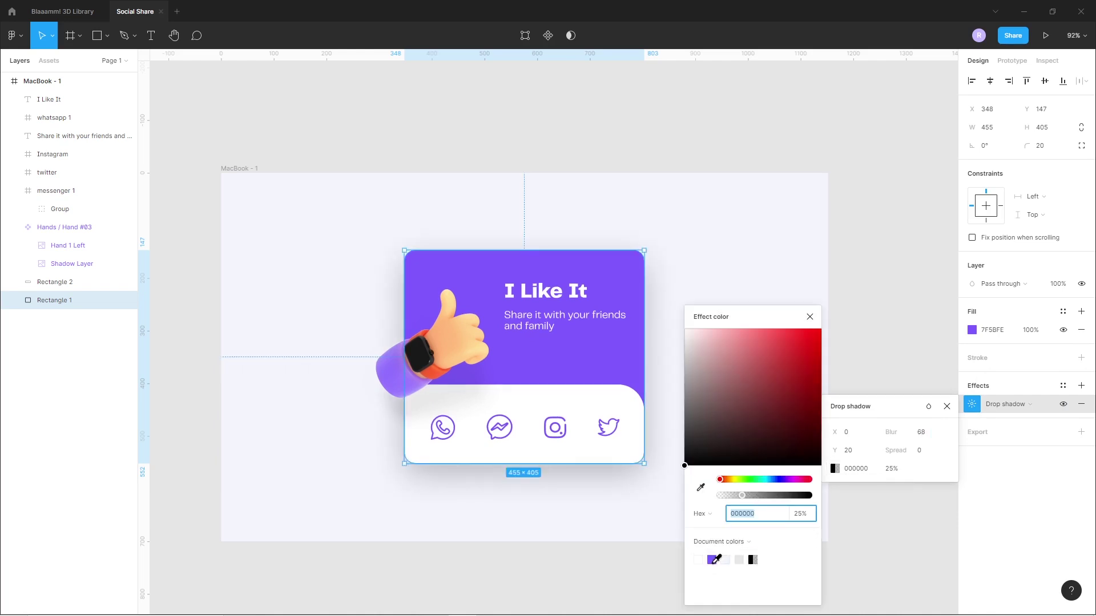
pyautogui.click(713, 561)
pyautogui.moveTo(751, 338); pyautogui.dragTo(704, 343)
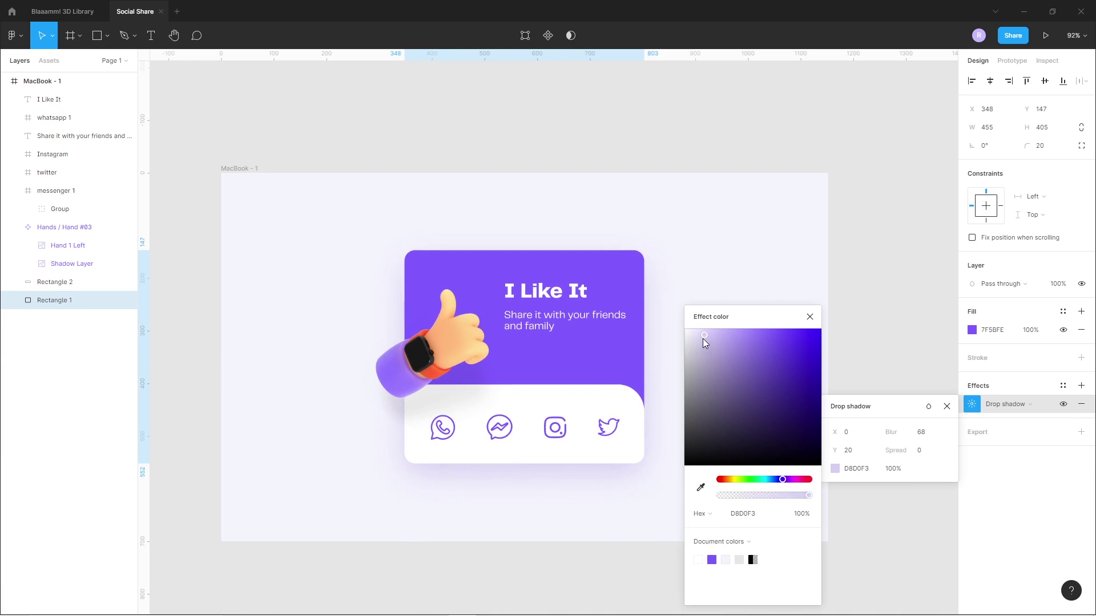
pyautogui.moveTo(702, 340); pyautogui.dragTo(702, 340)
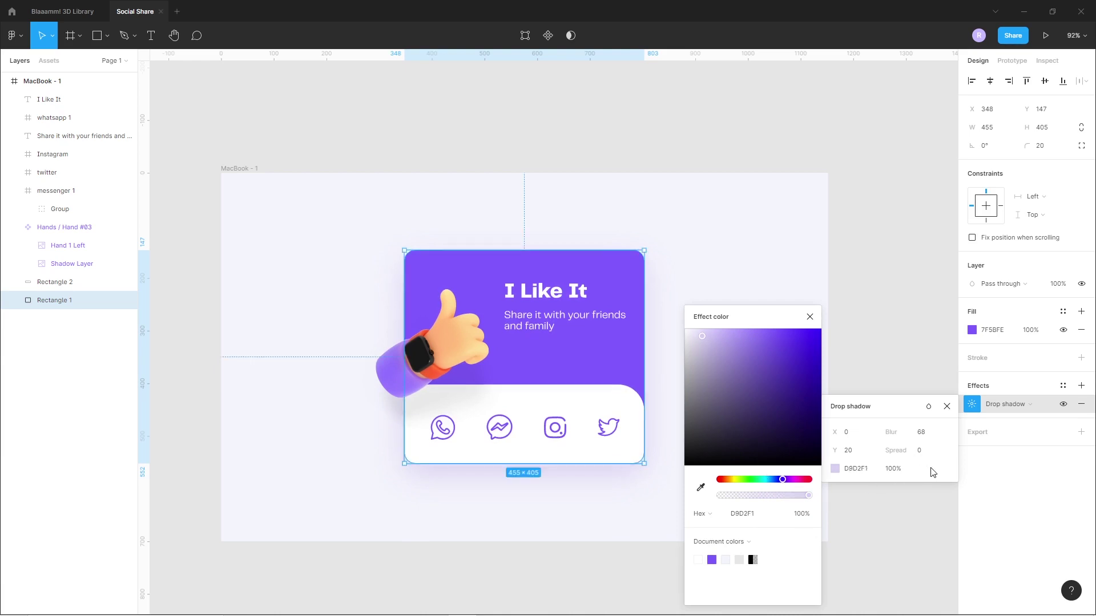
pyautogui.click(603, 566)
pyautogui.scroll(-1, 572, 536)
pyautogui.moveTo(546, 497); pyautogui.dragTo(552, 504)
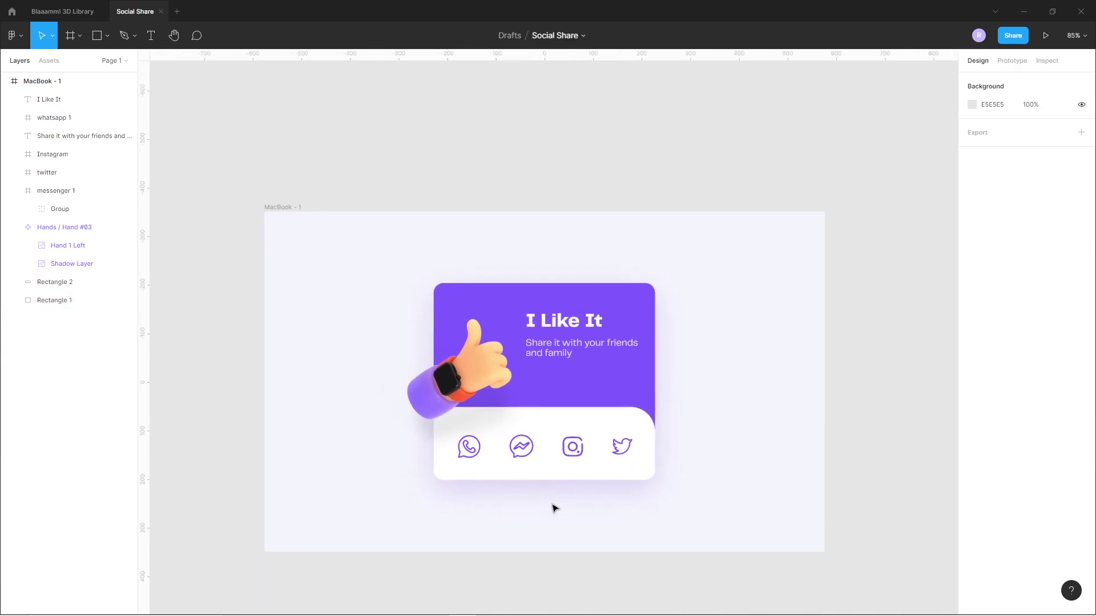
# Group the four social icons and centre the group vertically on the white lower panel.
pyautogui.click(476, 451)
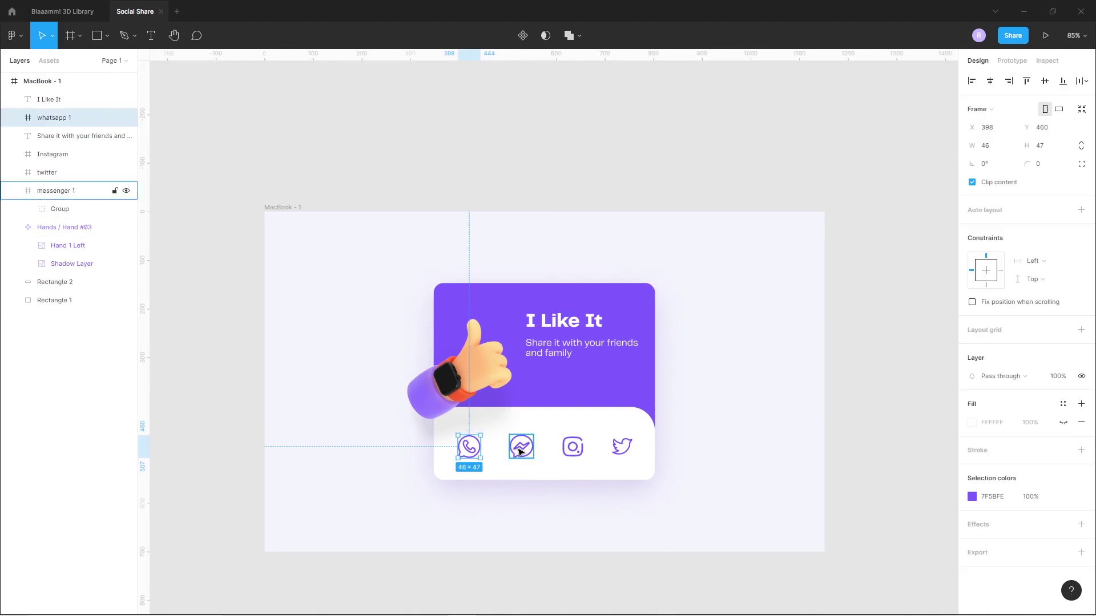
pyautogui.keyDown('shift'); pyautogui.click(521, 447); pyautogui.keyUp('shift')
pyautogui.keyDown('shift'); pyautogui.click(574, 448); pyautogui.keyUp('shift')
pyautogui.keyDown('shift'); pyautogui.click(621, 446); pyautogui.keyUp('shift')
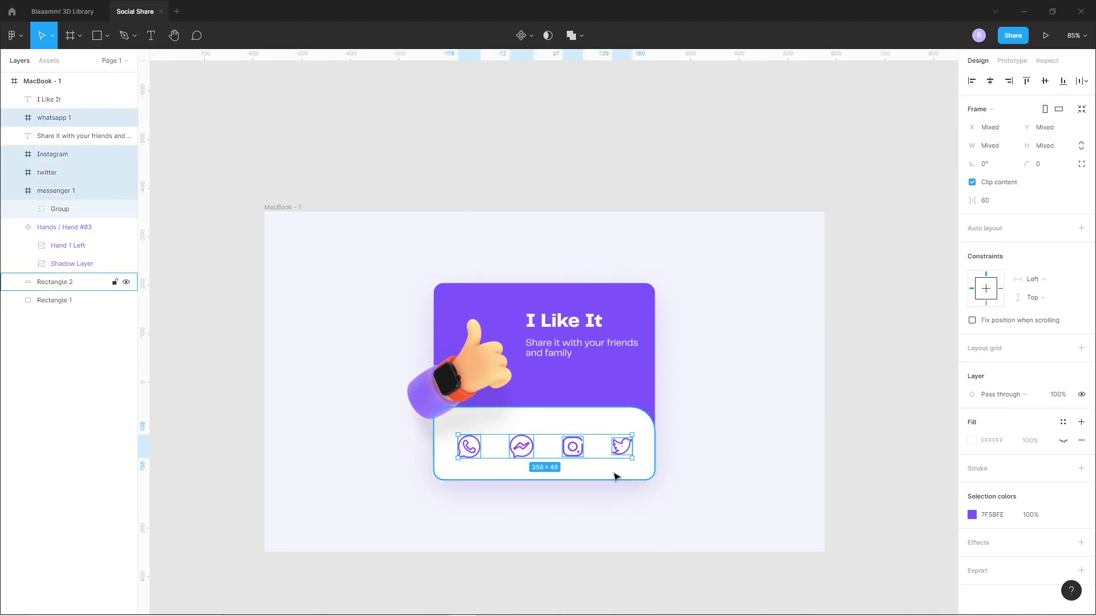
pyautogui.hotkey('ctrl', 'g')
pyautogui.keyDown('shift'); pyautogui.click(625, 462); pyautogui.keyUp('shift')
pyautogui.click(1044, 81)
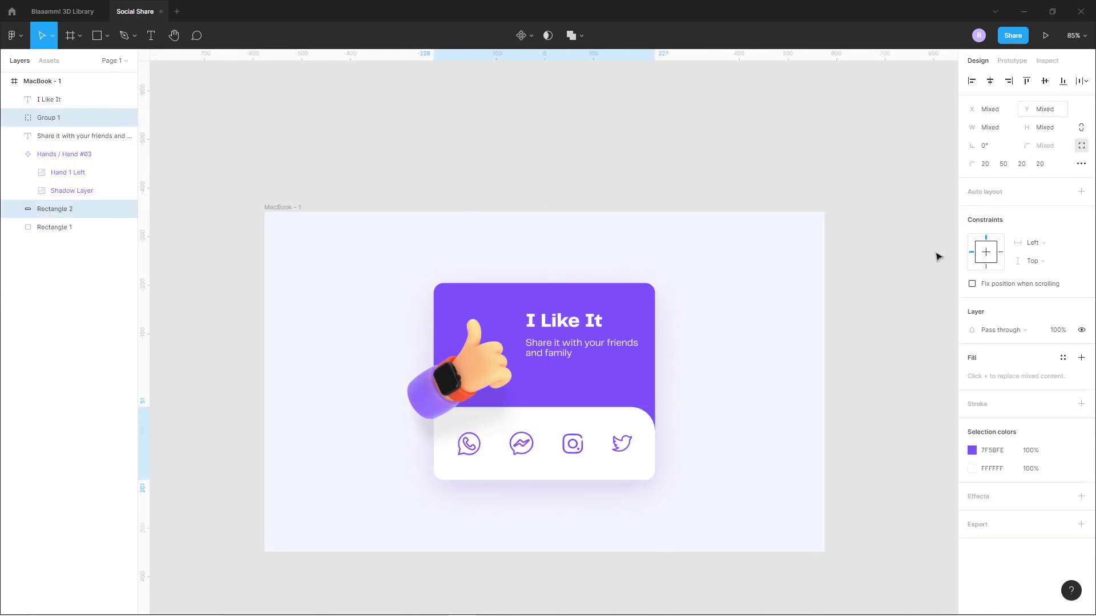